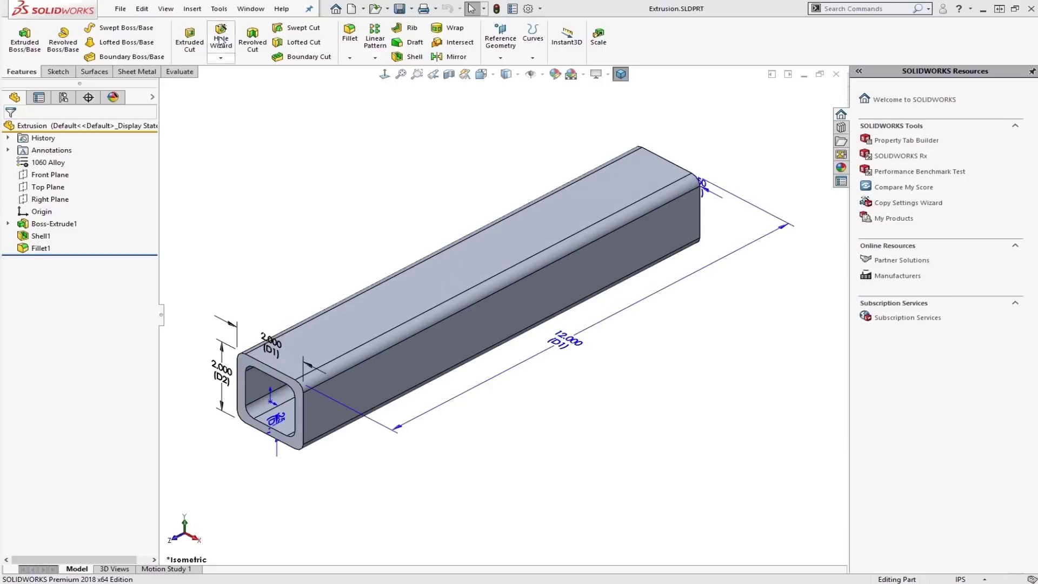
Launch DriveWorksXpress from Tools > Xpress Products and create a database named Demo
{"action": "left_click", "coordinate": [220, 9]}
{"action": "mouse_move", "coordinate": [266, 41]}
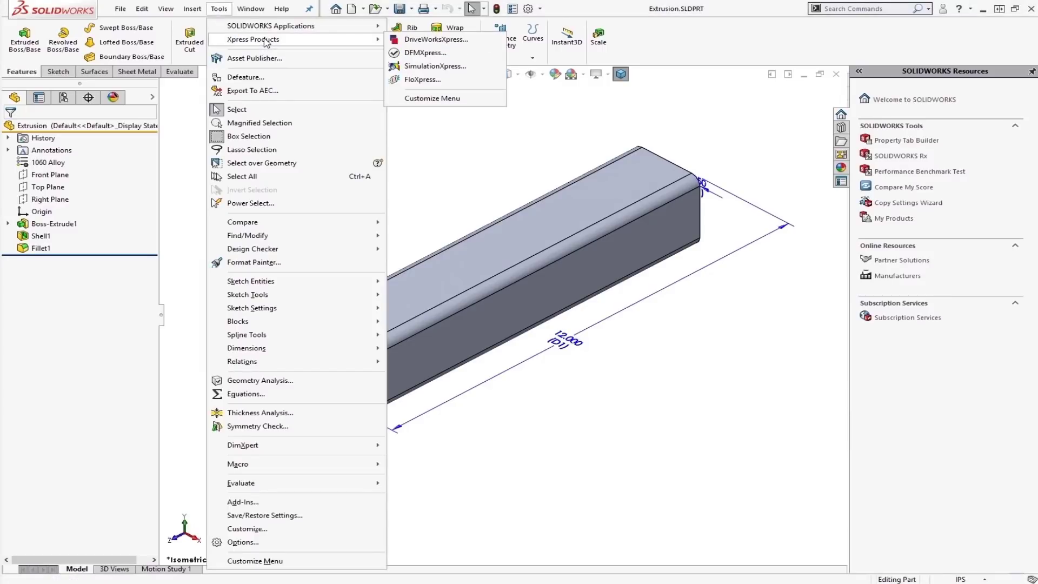
{"action": "left_click", "coordinate": [469, 40]}
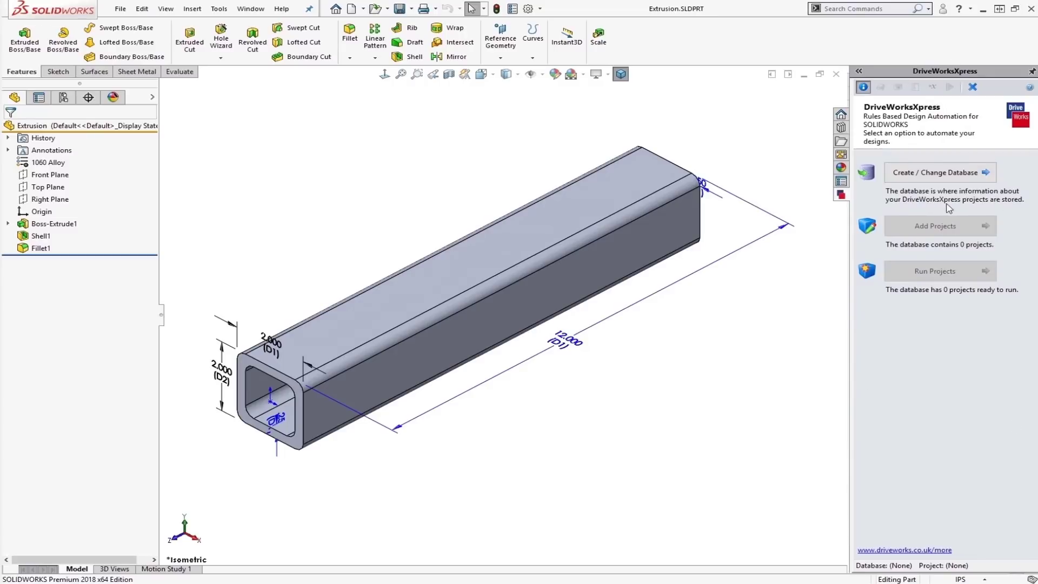
{"action": "left_click", "coordinate": [930, 174]}
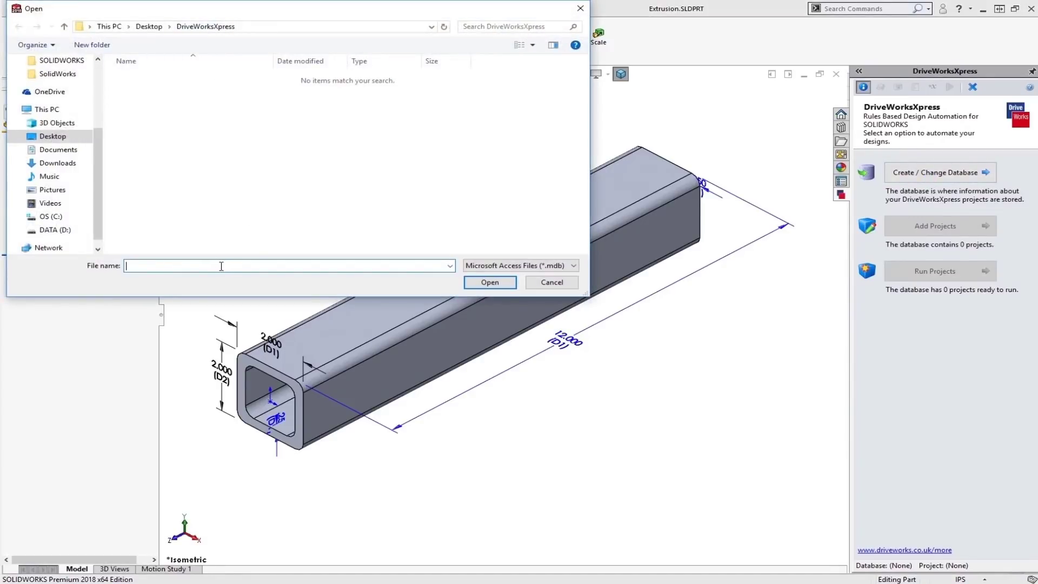
{"action": "type", "text": "Demo"}
{"action": "left_click", "coordinate": [494, 284]}
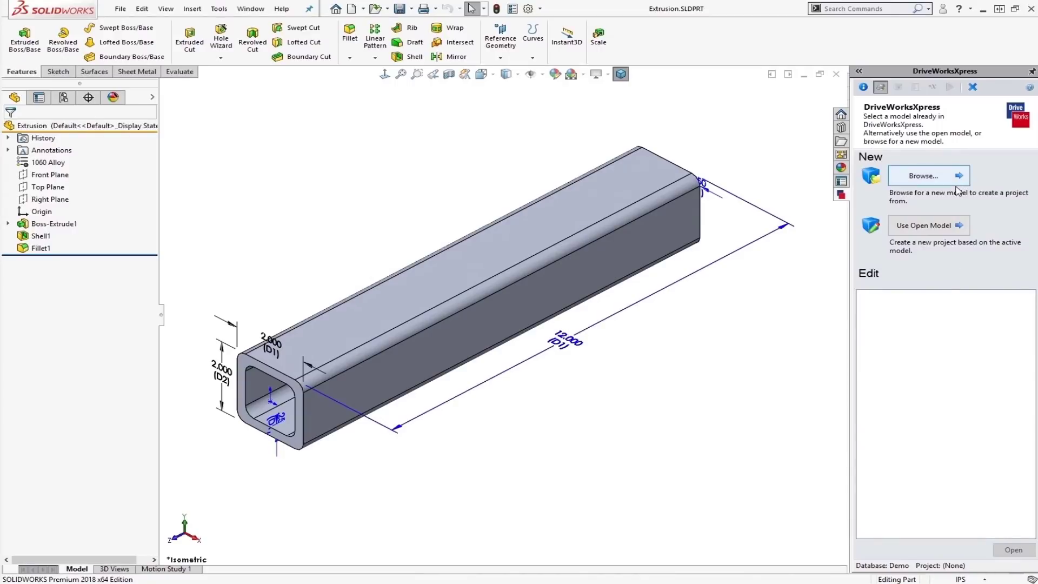
Start a project from the open Extrusion model and capture the 2.000 D1 dimension as Width
{"action": "left_click", "coordinate": [954, 227]}
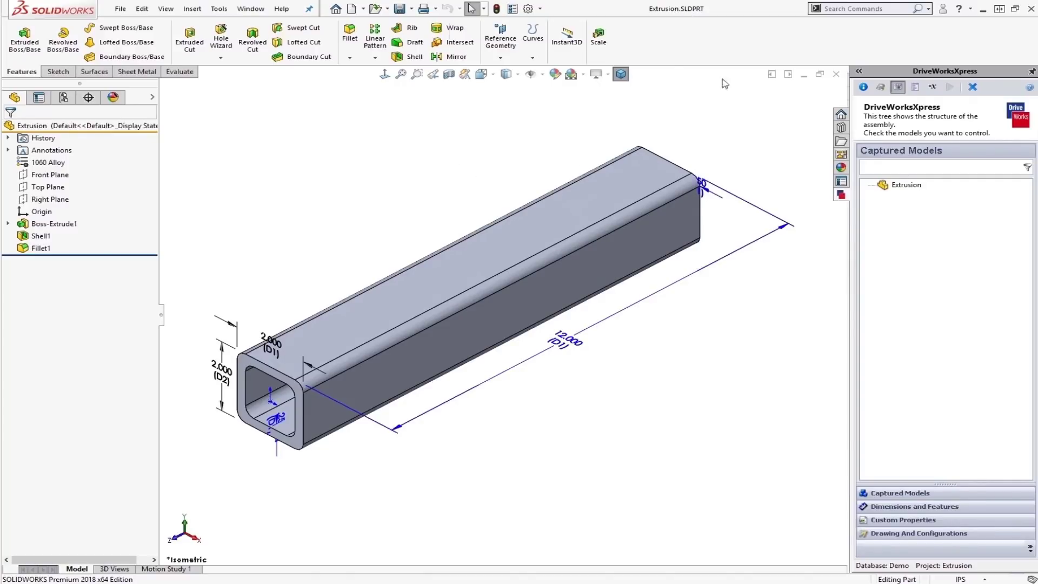
{"action": "left_click", "coordinate": [915, 505]}
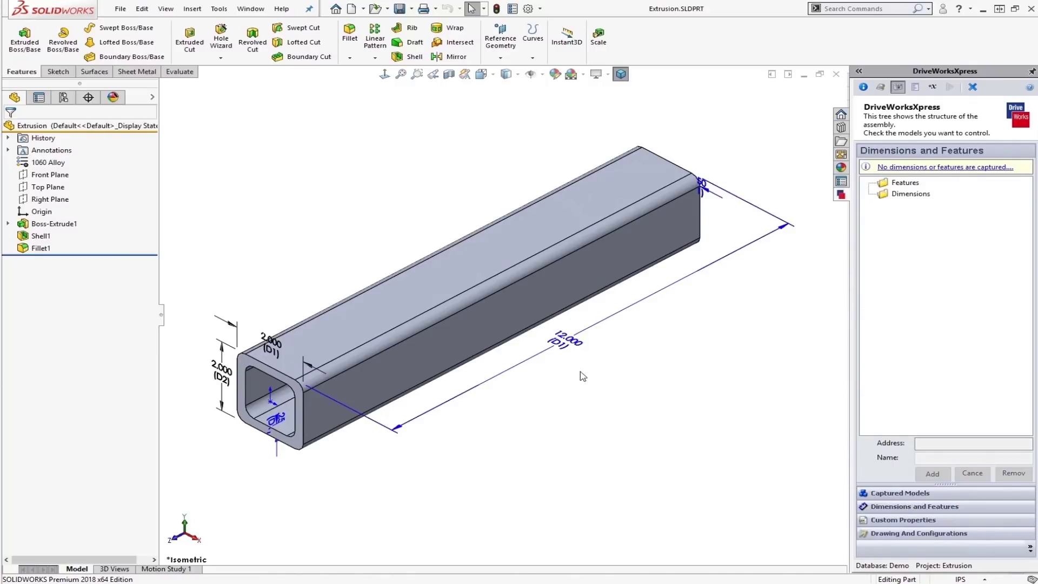
{"action": "left_click", "coordinate": [273, 343]}
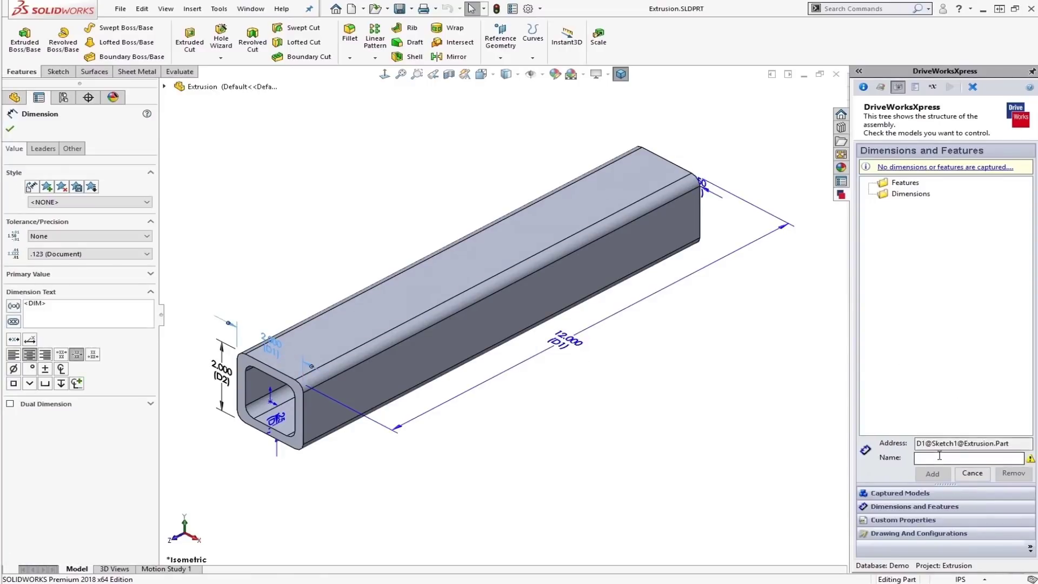
{"action": "mouse_move", "coordinate": [1031, 459]}
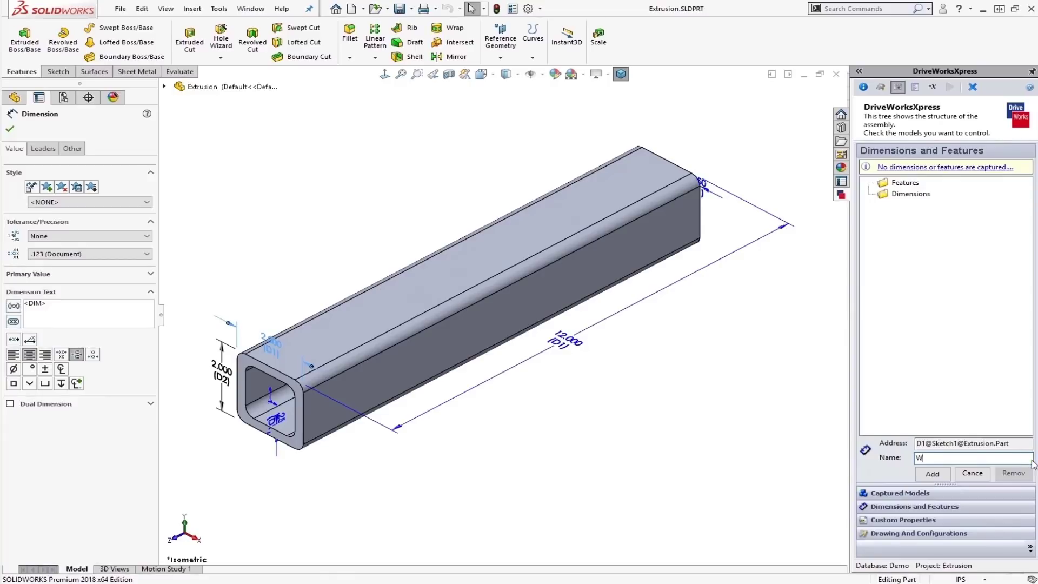
{"action": "type", "text": "Width"}
{"action": "left_click", "coordinate": [932, 474]}
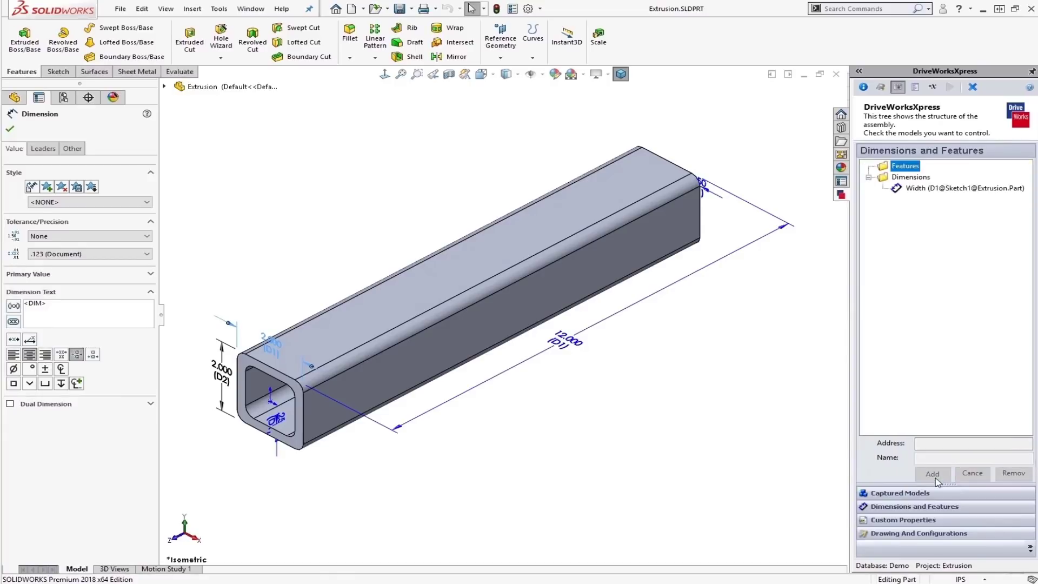
Capture the 2.000 D2 dimension as Height and the 12.000 dimension as Length
{"action": "left_click", "coordinate": [221, 372]}
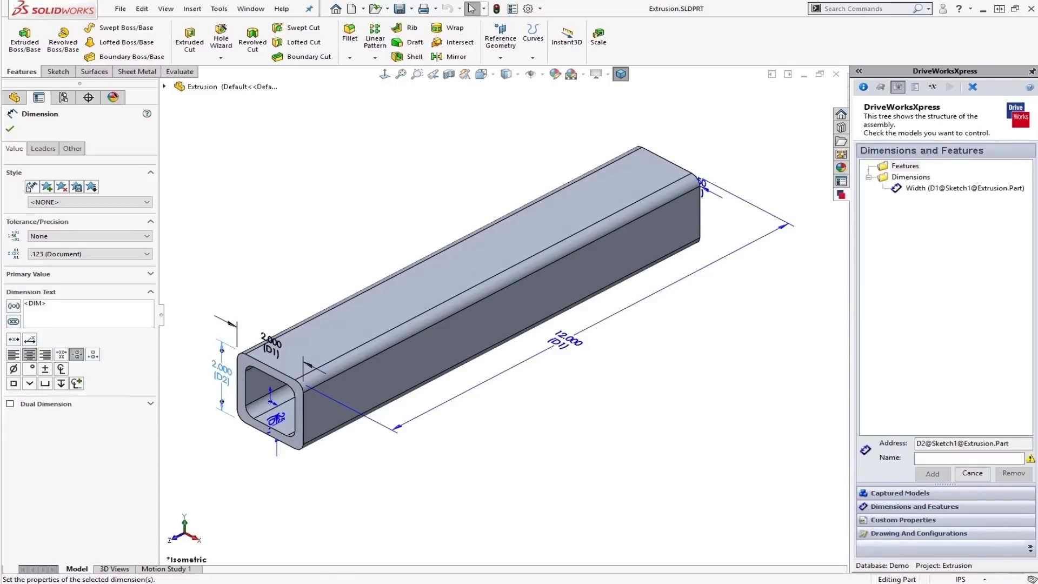
{"action": "left_click", "coordinate": [958, 458]}
{"action": "type", "text": "Height"}
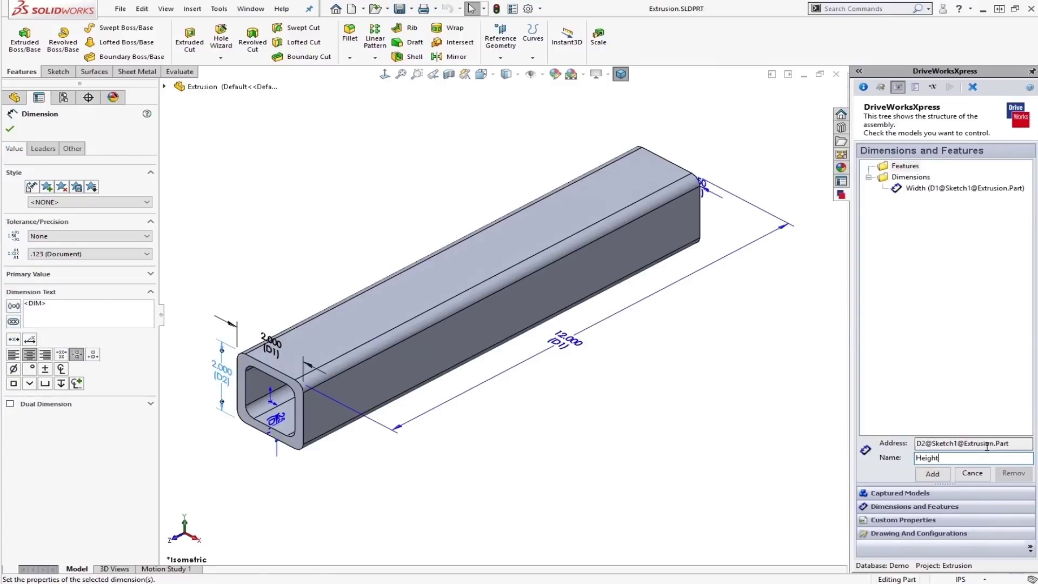
{"action": "left_click", "coordinate": [932, 473]}
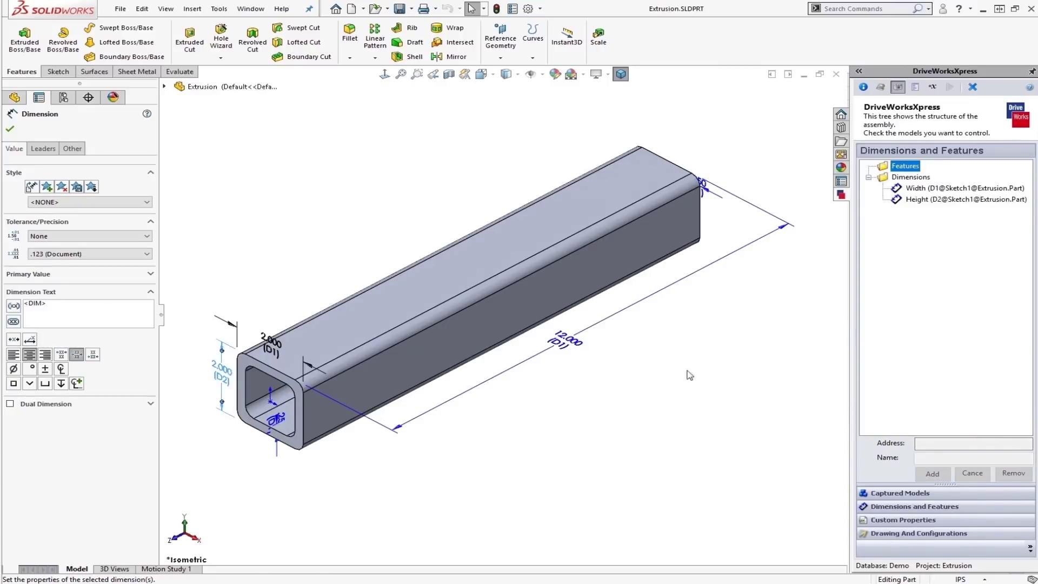
{"action": "left_click", "coordinate": [567, 340]}
{"action": "left_click", "coordinate": [929, 457]}
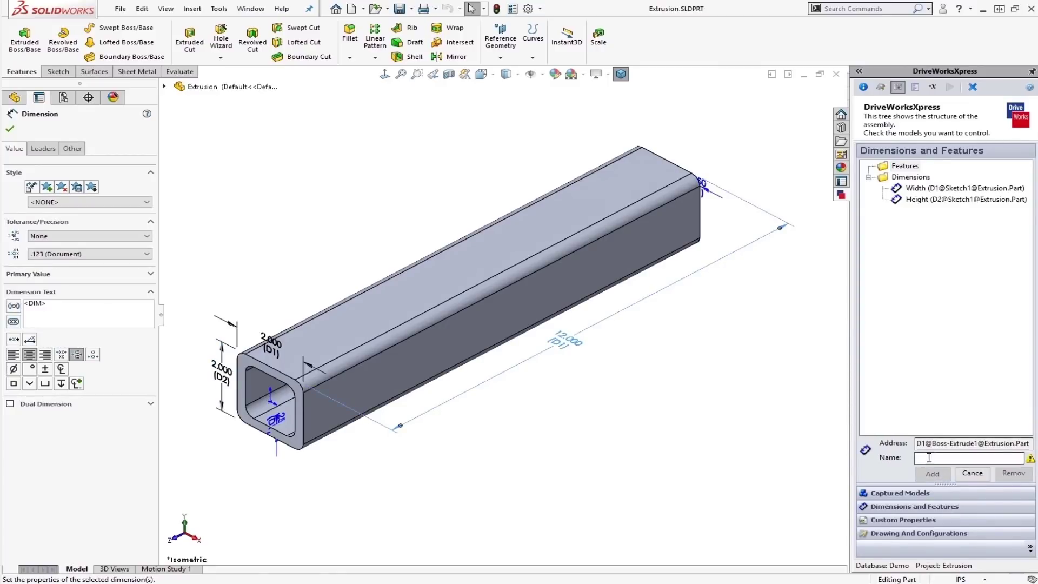
{"action": "type", "text": "Length"}
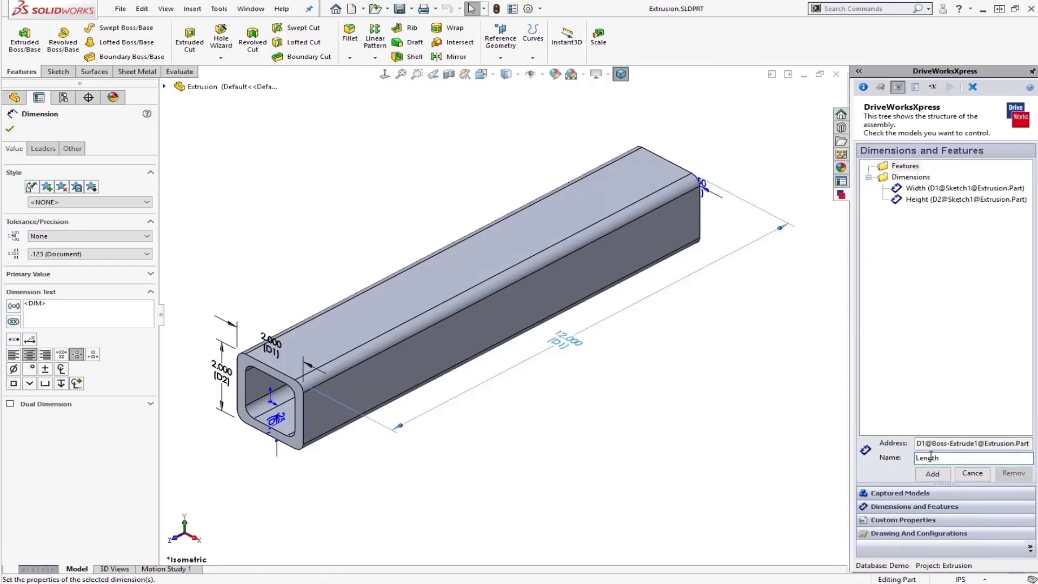
{"action": "left_click", "coordinate": [932, 473]}
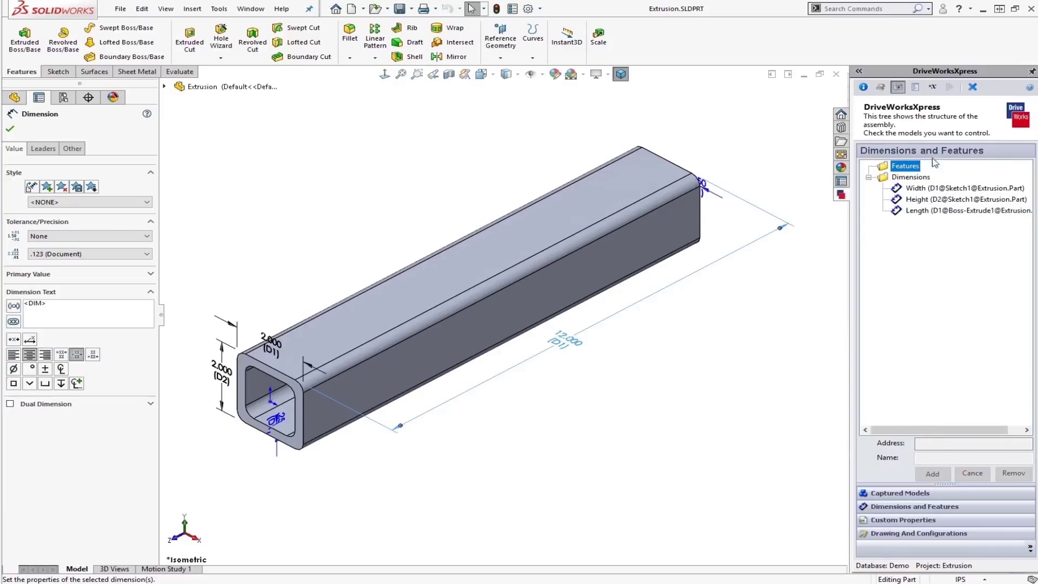
{"action": "left_click", "coordinate": [915, 88]}
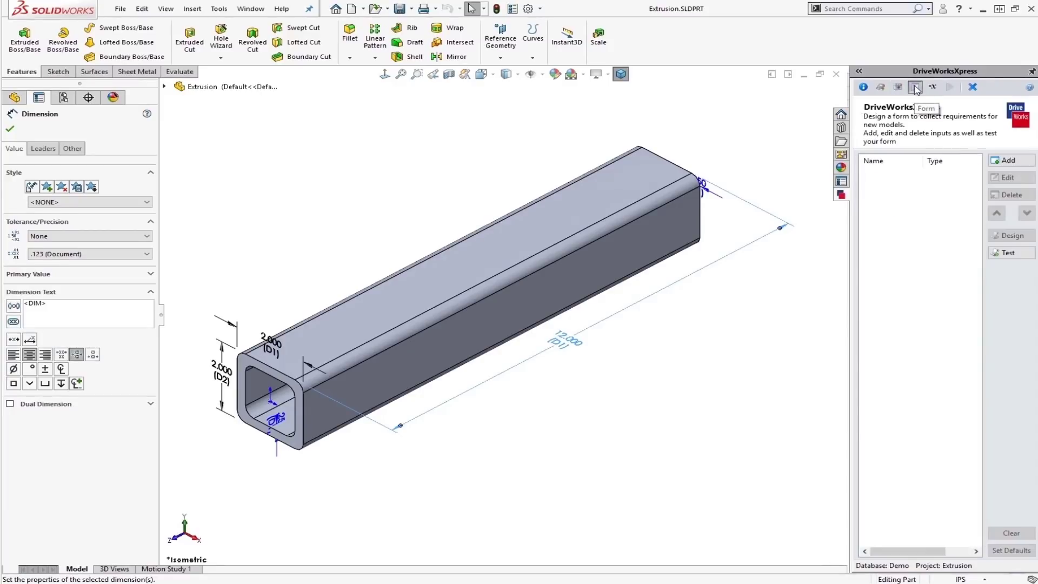
Add a Width drop-down input to the form with the choices 2|3|4
{"action": "left_click", "coordinate": [1008, 160]}
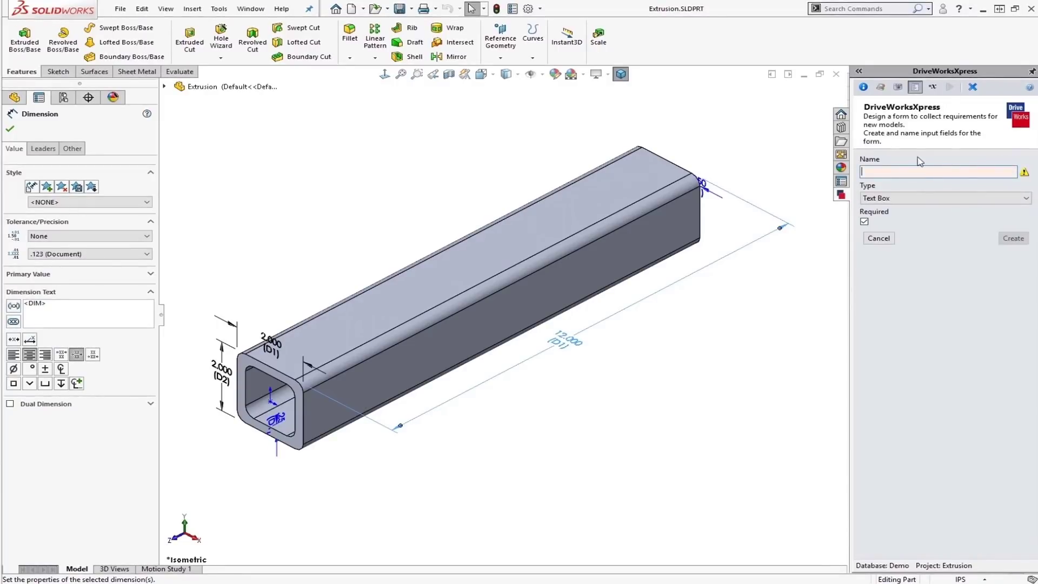
{"action": "left_click", "coordinate": [957, 171]}
{"action": "type", "text": "Width"}
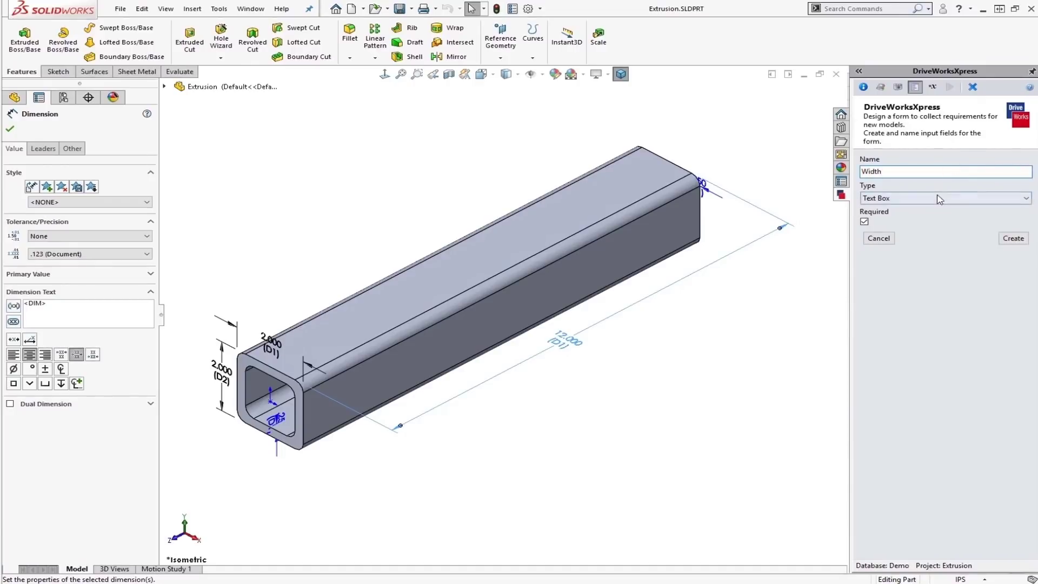
{"action": "left_click", "coordinate": [938, 199]}
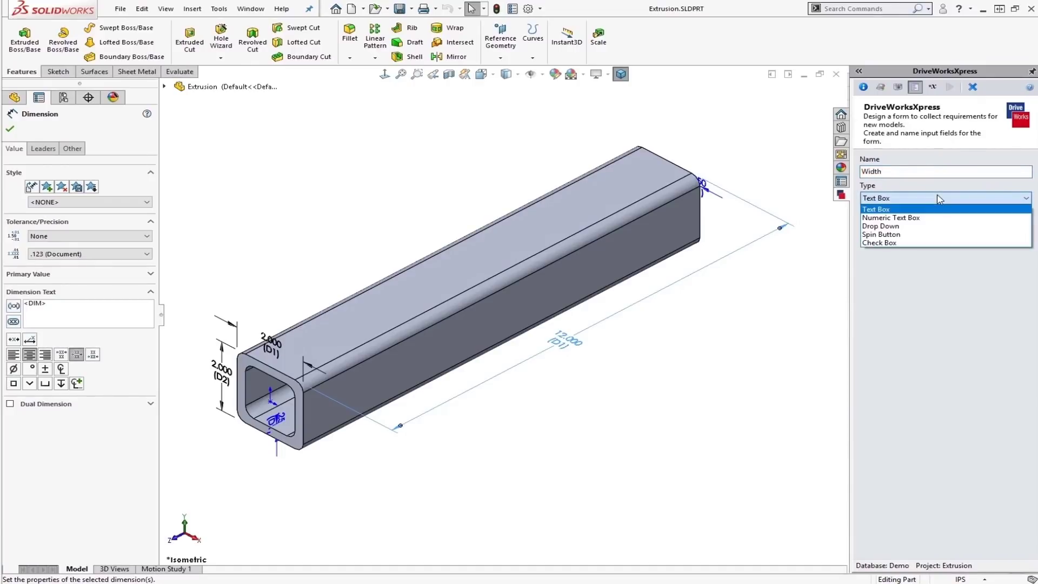
{"action": "left_click", "coordinate": [901, 227]}
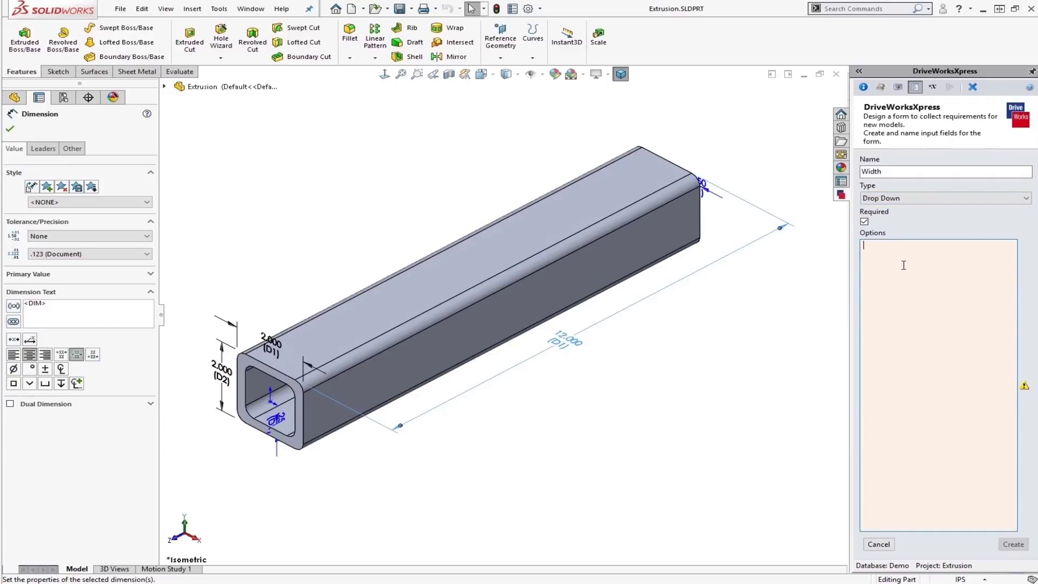
{"action": "type", "text": "2|3|4"}
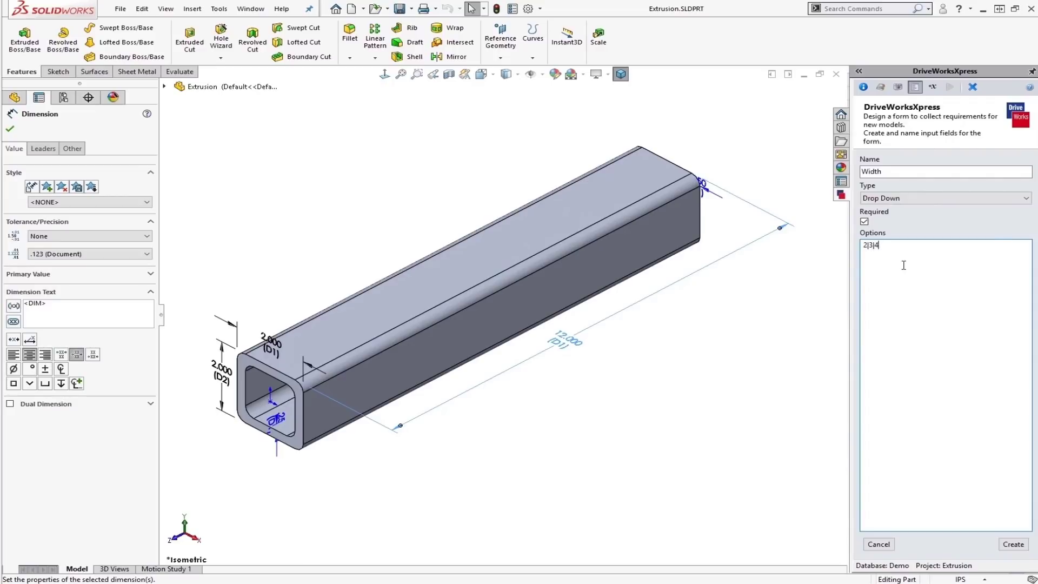
{"action": "left_click", "coordinate": [1011, 546]}
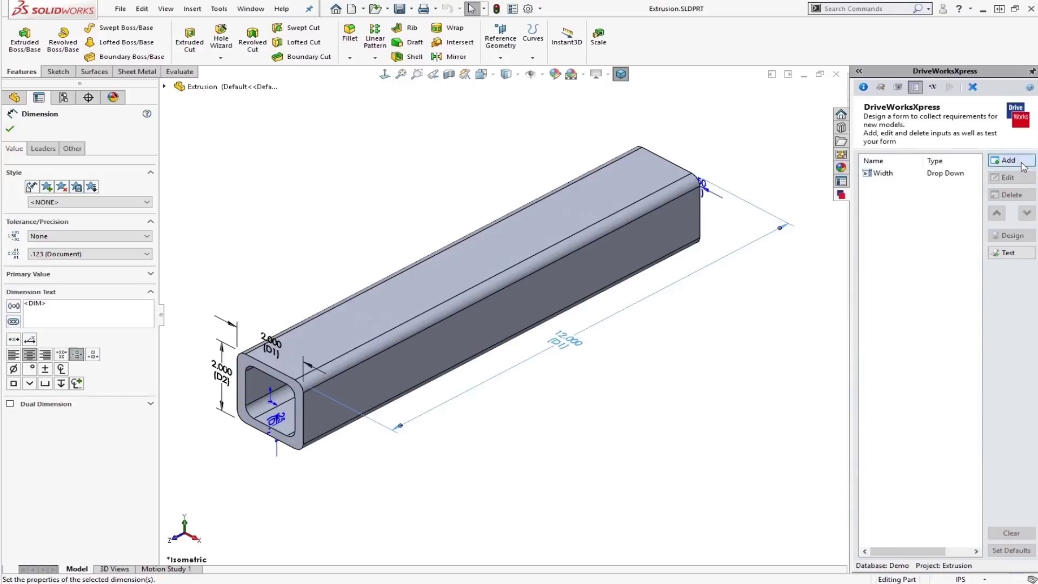
Add a Height drop-down input to the form with the choices 2|3|4
{"action": "left_click", "coordinate": [1008, 161]}
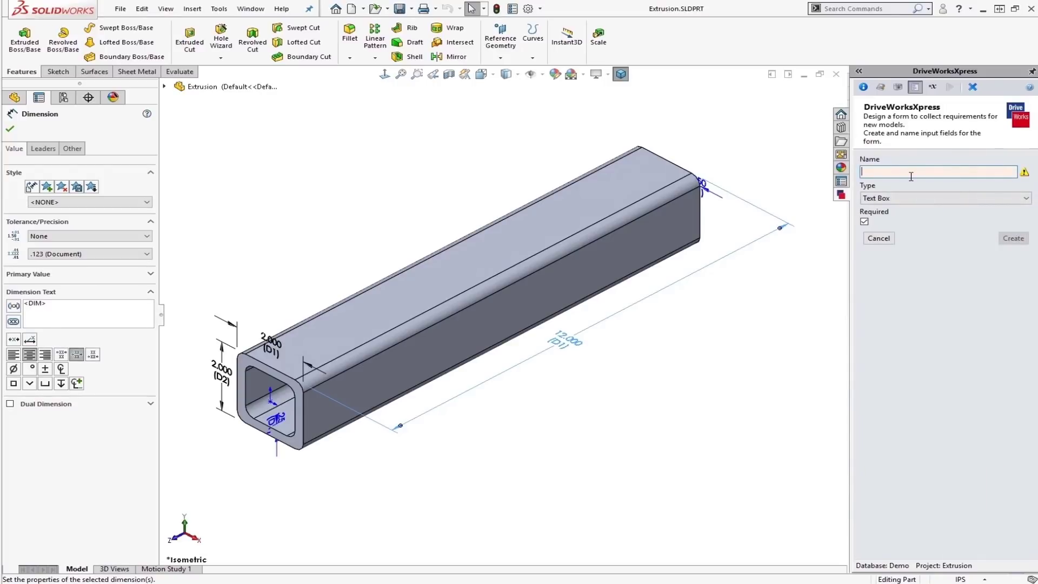
{"action": "type", "text": "Height"}
{"action": "left_click", "coordinate": [902, 198]}
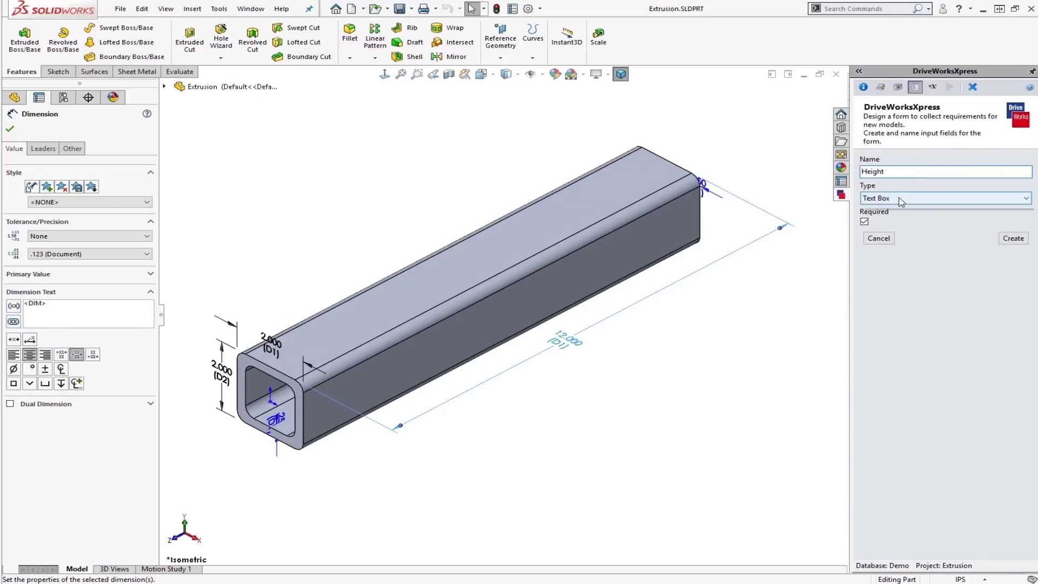
{"action": "left_click", "coordinate": [899, 226]}
{"action": "left_click", "coordinate": [901, 292]}
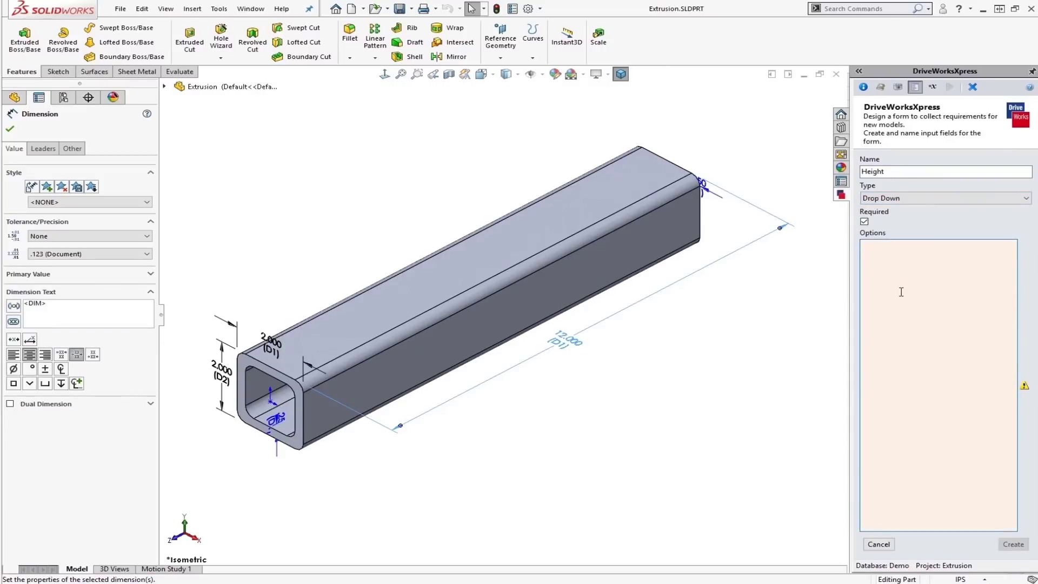
{"action": "type", "text": "2|3|"}
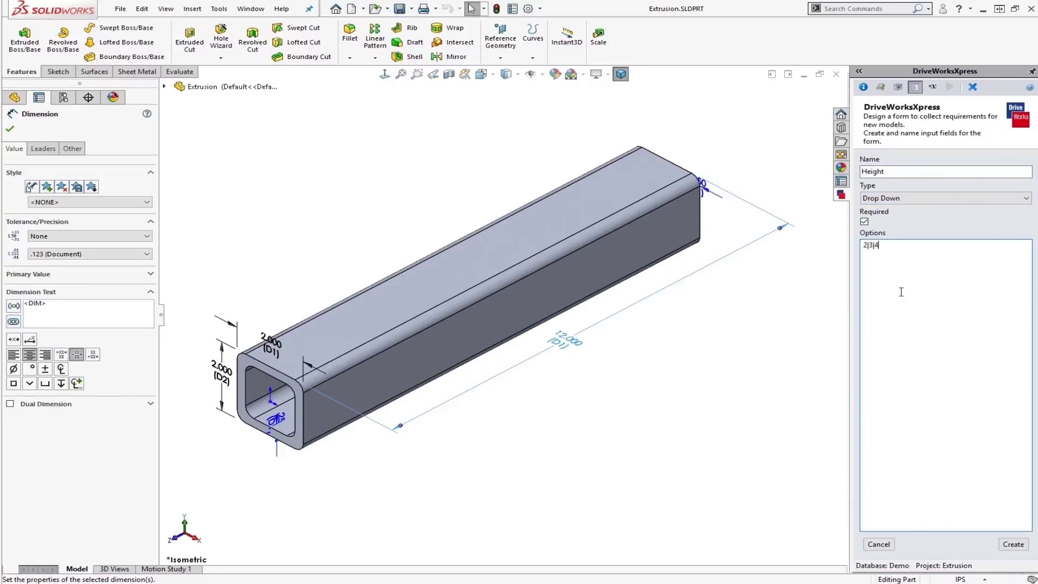
{"action": "type", "text": "4"}
{"action": "left_click", "coordinate": [1012, 544]}
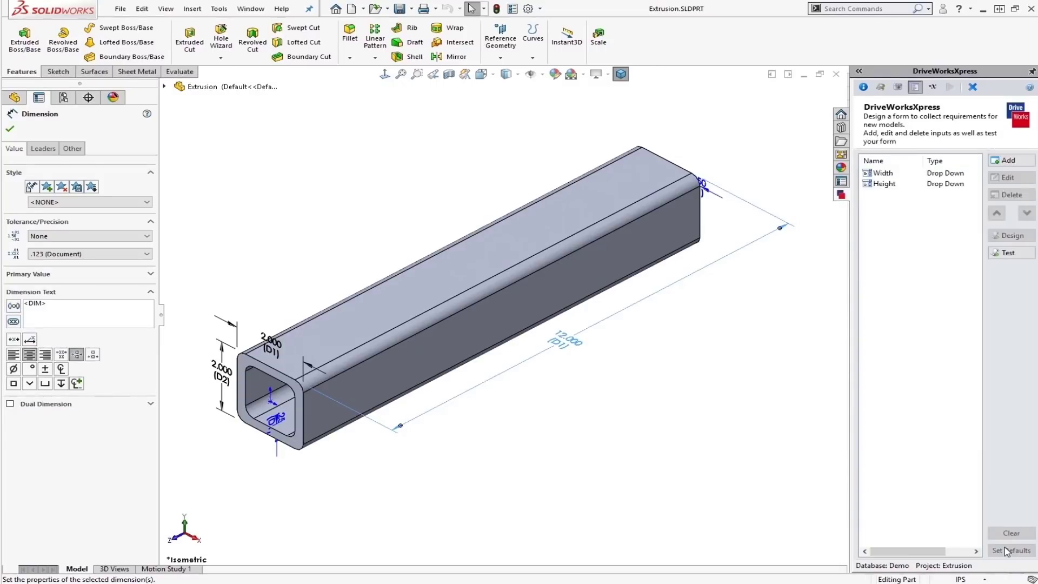
{"action": "left_click", "coordinate": [1005, 161]}
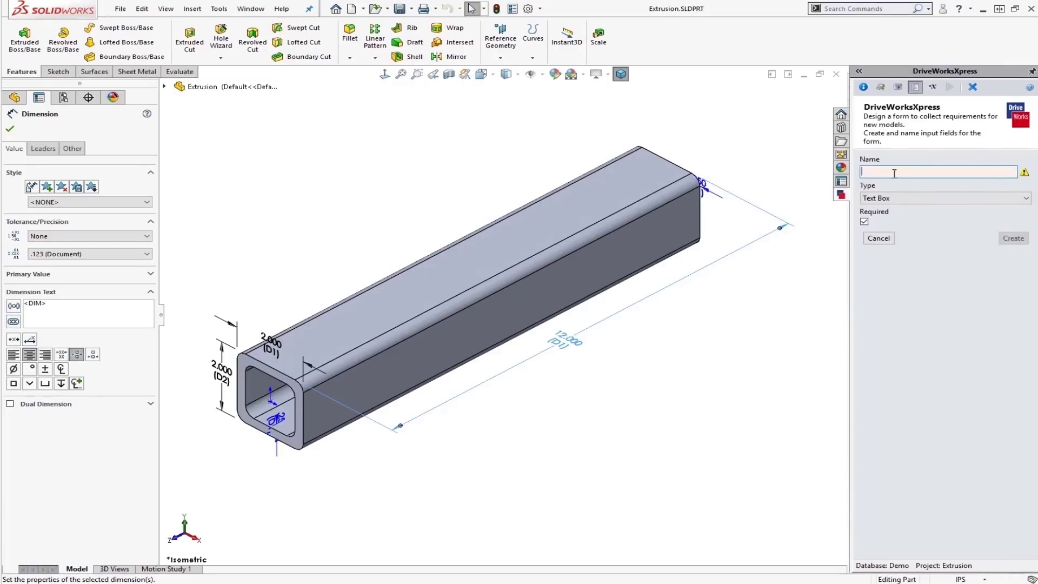
Create a Length Numeric Text Box input with minimum 1 and maximum 240
{"action": "type", "text": "Length"}
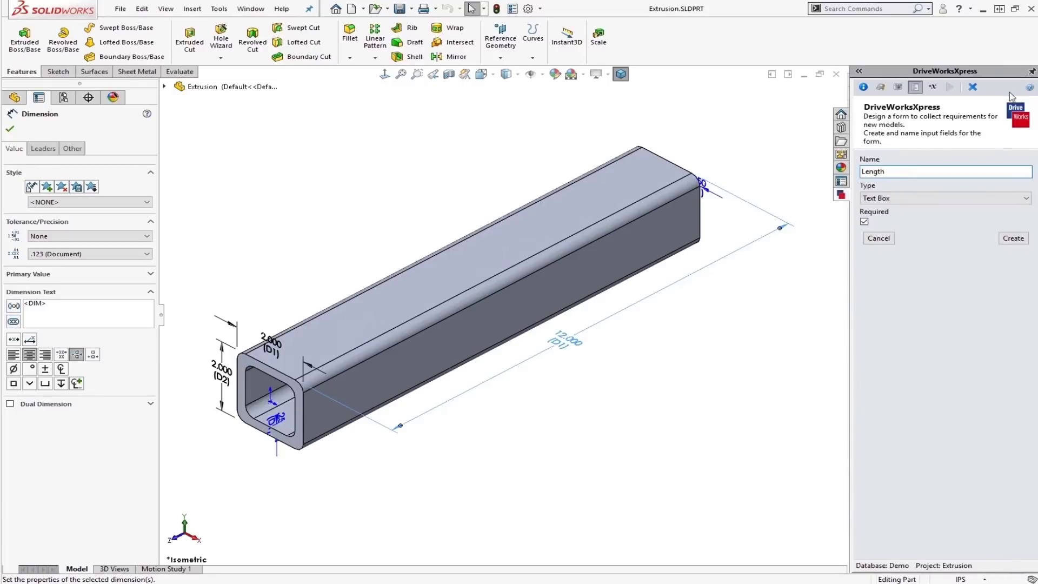
{"action": "left_click", "coordinate": [911, 198]}
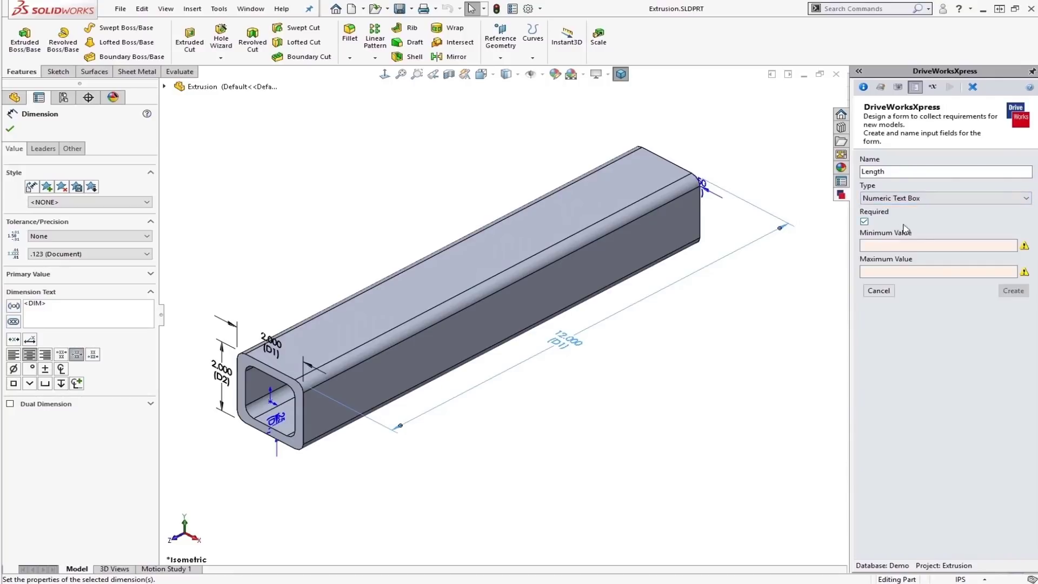
{"action": "left_click", "coordinate": [904, 245]}
{"action": "left_click", "coordinate": [896, 272]}
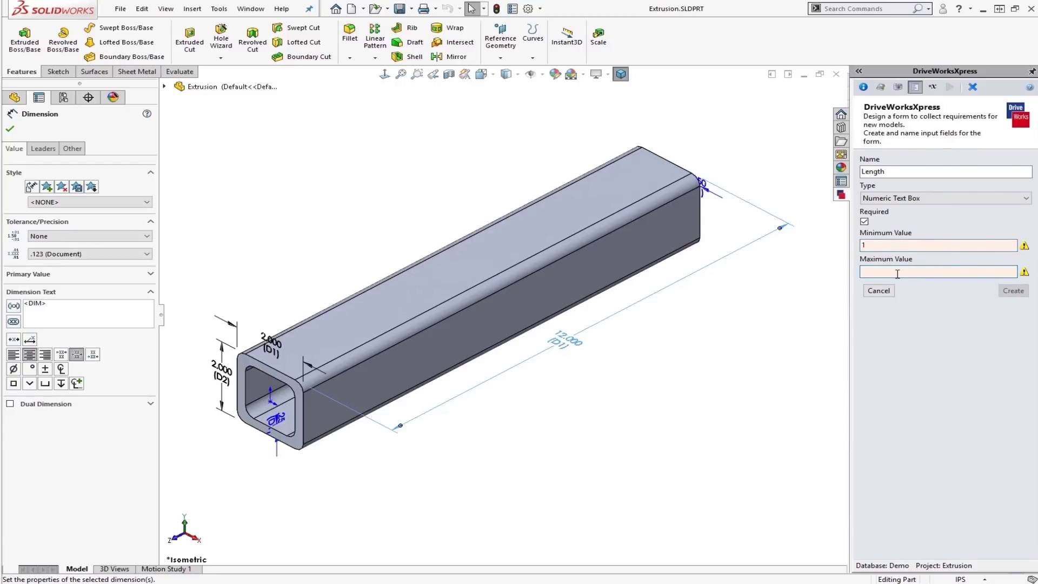
{"action": "type", "text": "240"}
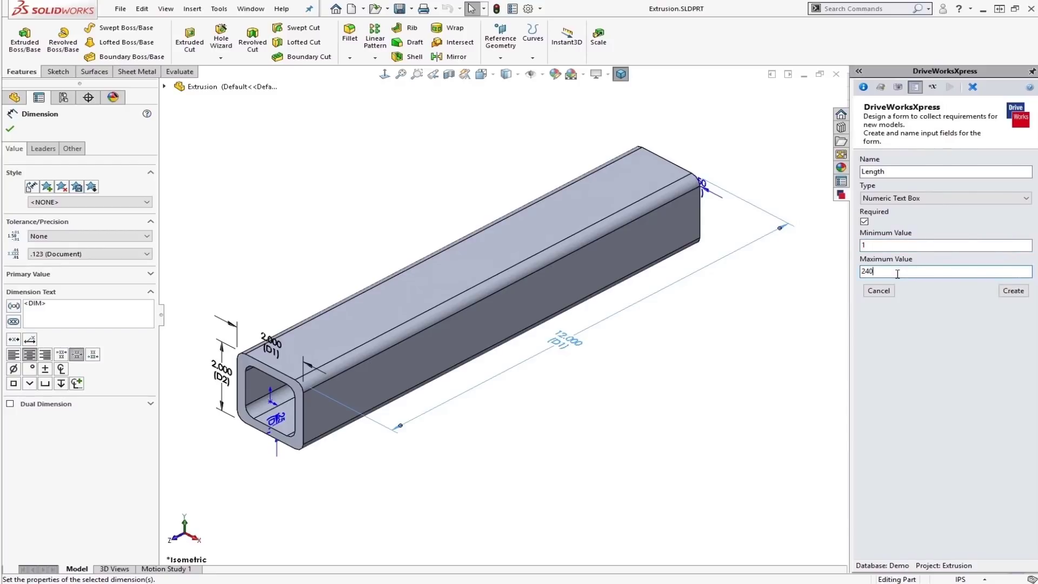
{"action": "left_click", "coordinate": [1013, 291]}
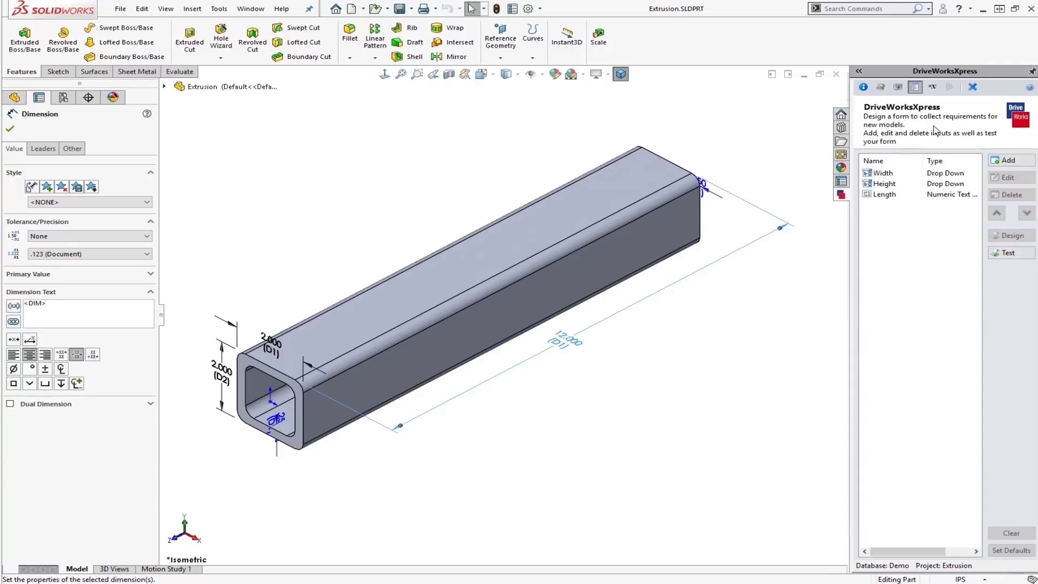
{"action": "left_click", "coordinate": [997, 253]}
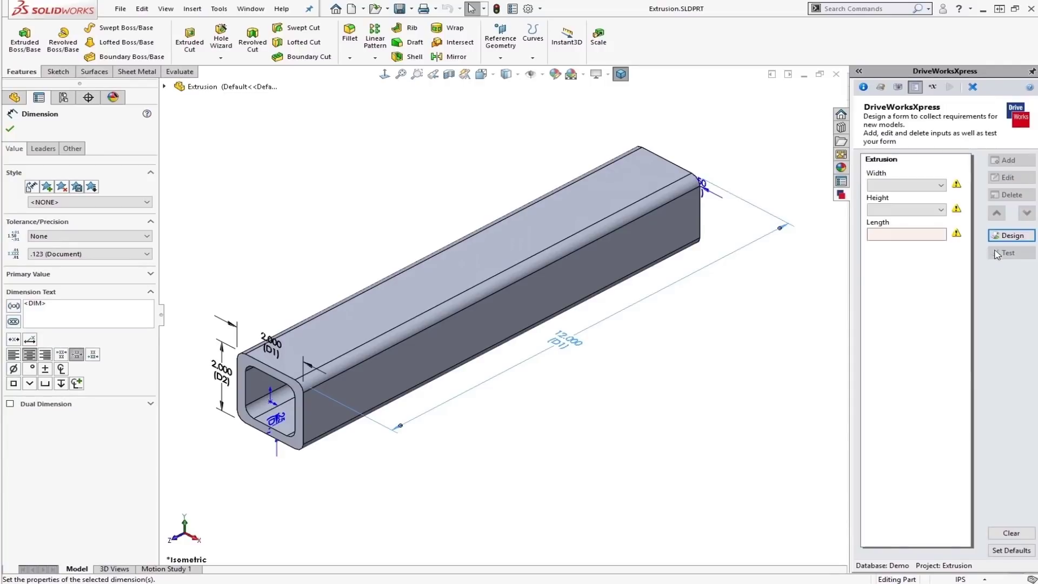
{"action": "left_click", "coordinate": [941, 186]}
{"action": "left_click", "coordinate": [919, 199]}
{"action": "left_click", "coordinate": [919, 209]}
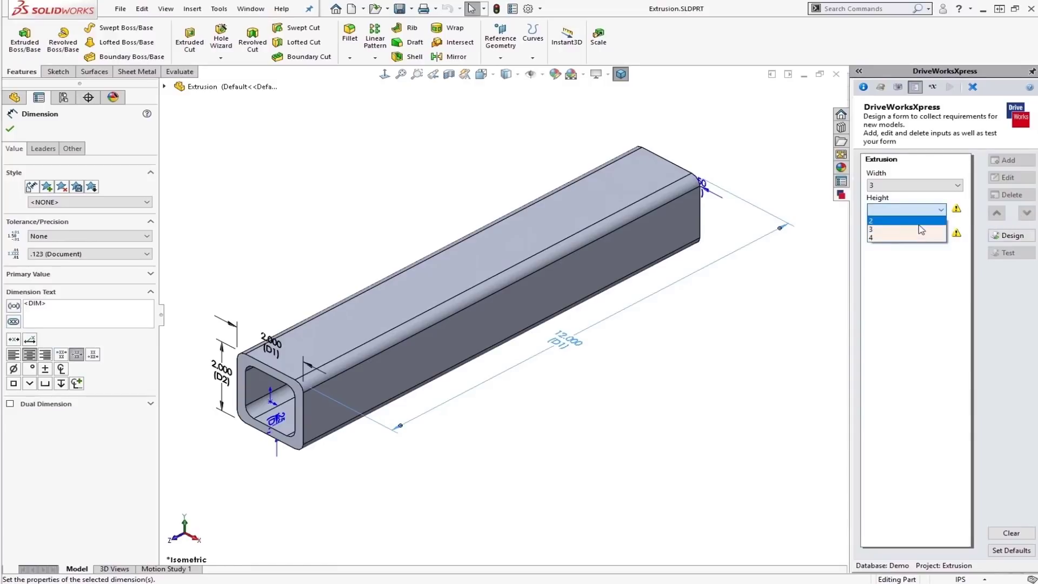
{"action": "left_click", "coordinate": [913, 222]}
{"action": "left_click", "coordinate": [912, 236]}
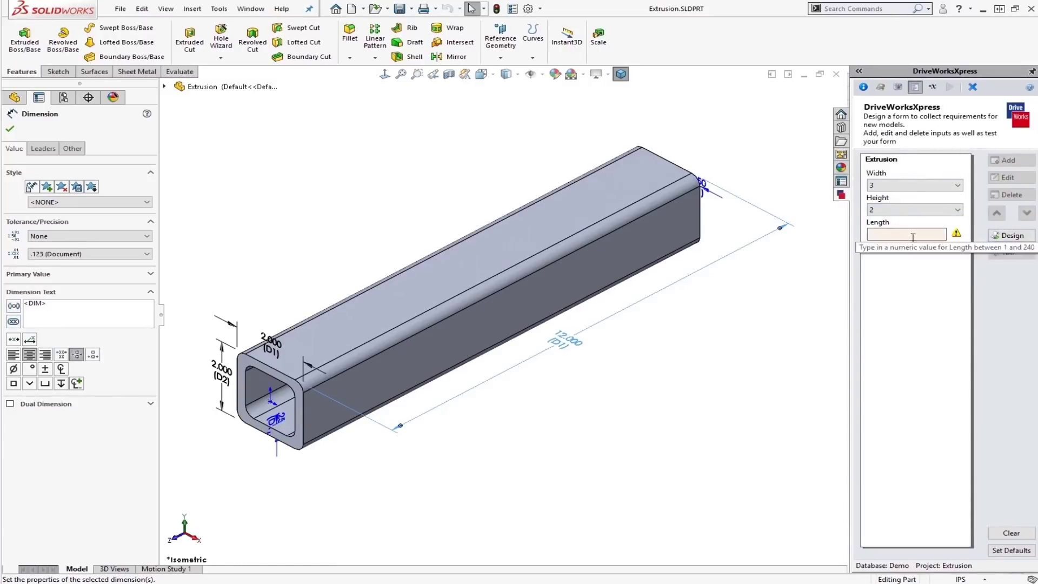
{"action": "type", "text": "255"}
{"action": "mouse_move", "coordinate": [956, 236]}
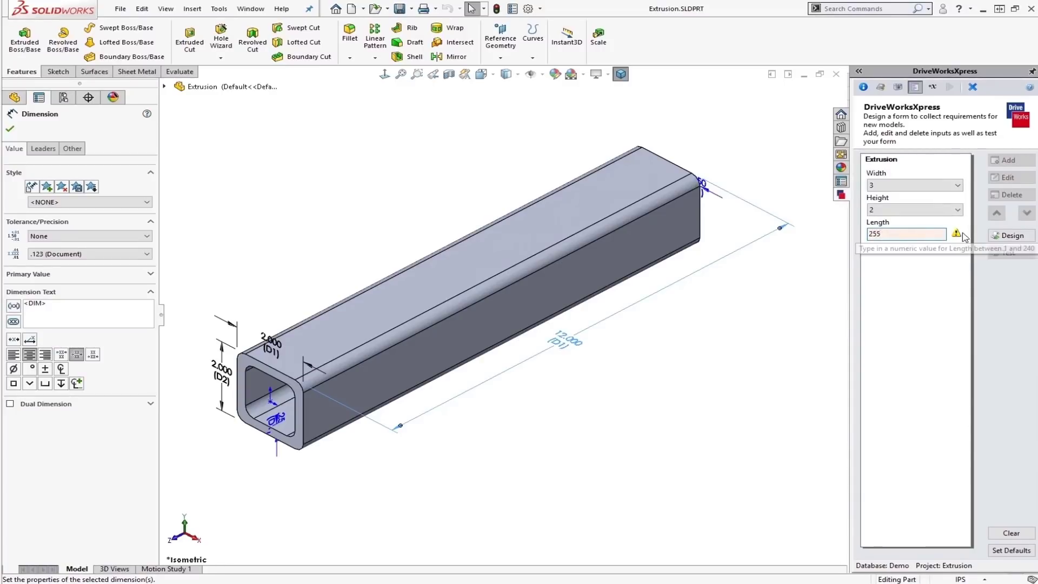
{"action": "key", "text": "BackSpace"}
{"action": "key", "text": "BackSpace"}
{"action": "key", "text": "BackSpace"}
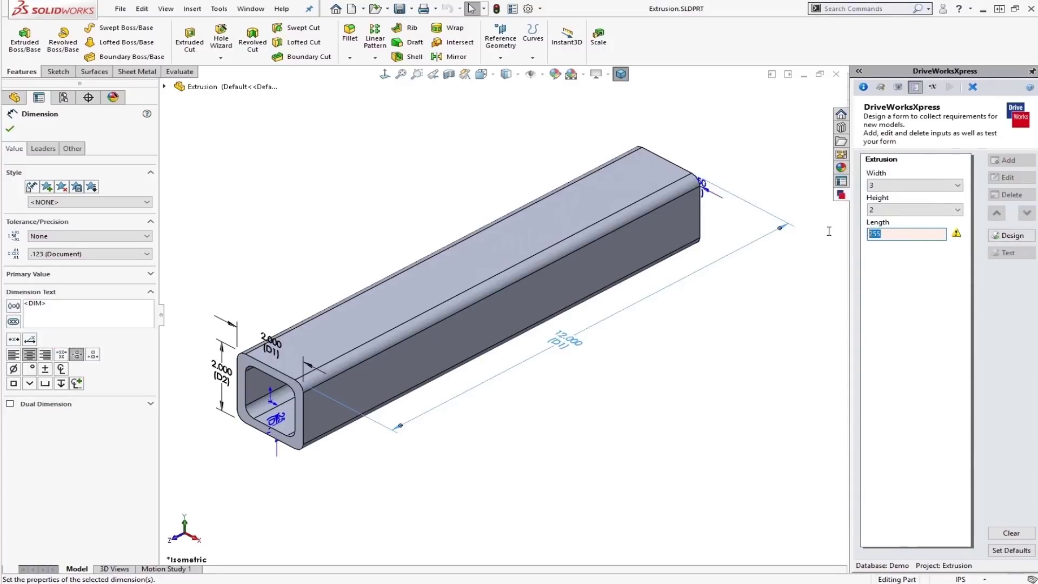
{"action": "type", "text": "120"}
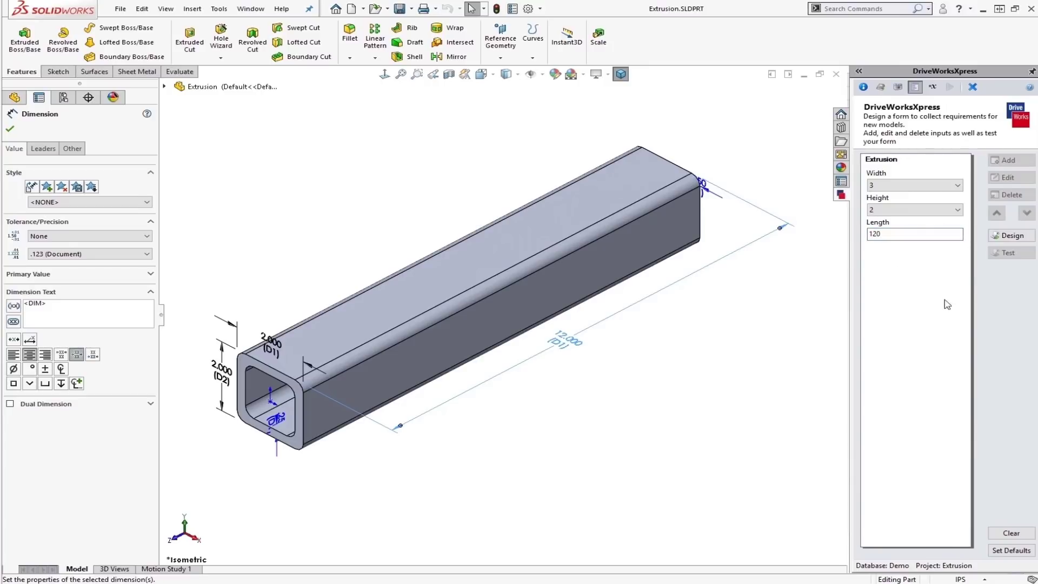
{"action": "left_click", "coordinate": [997, 240]}
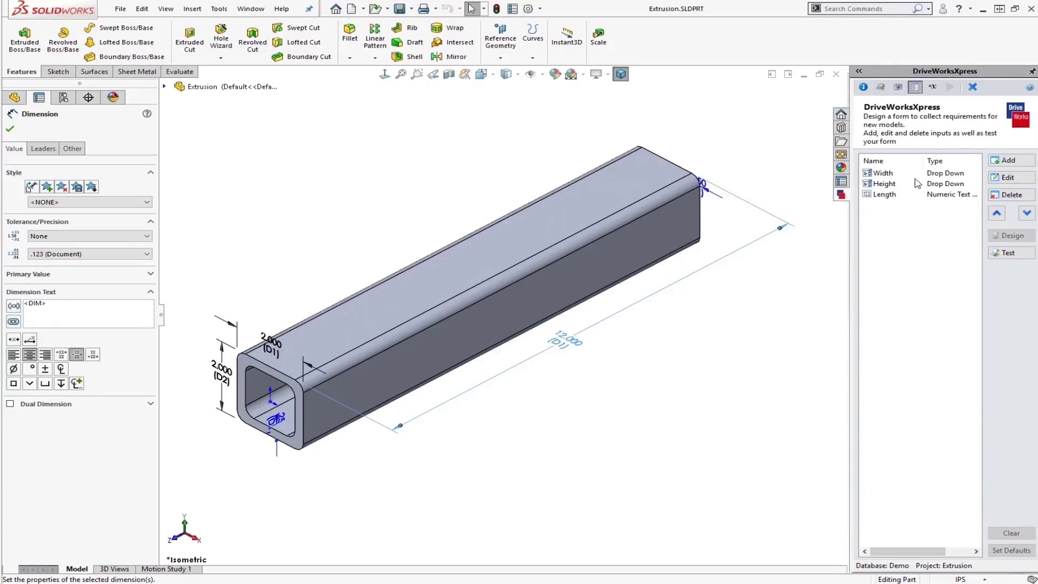
{"action": "left_click", "coordinate": [932, 87]}
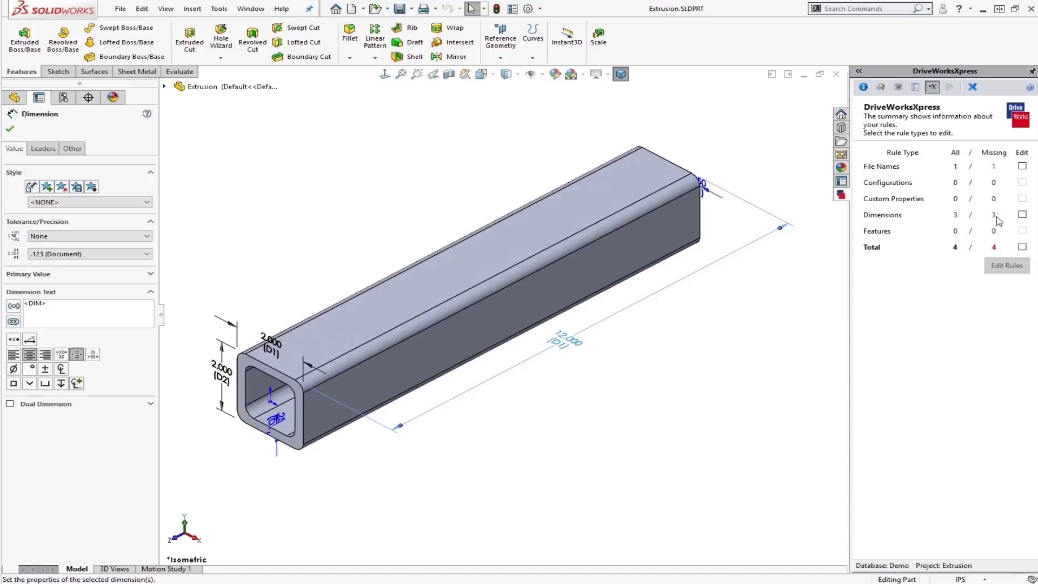
Tick Edit on the Total row of the Rules list to mark every rule type
{"action": "left_click", "coordinate": [1021, 249]}
Open the Extrusion file name rule in the builder and insert Width & "x" &
{"action": "left_click", "coordinate": [1005, 267]}
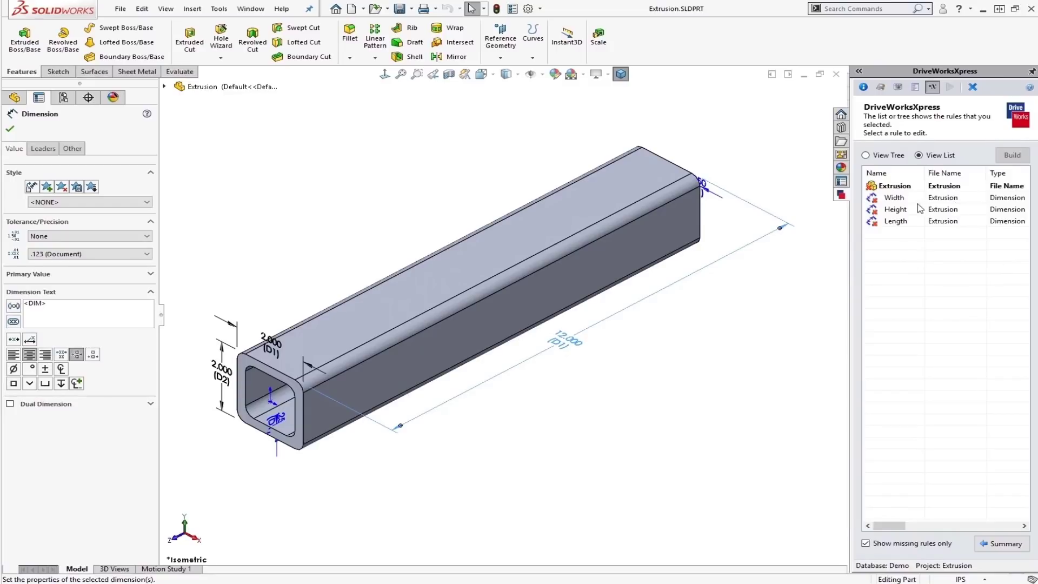
{"action": "left_click", "coordinate": [930, 190]}
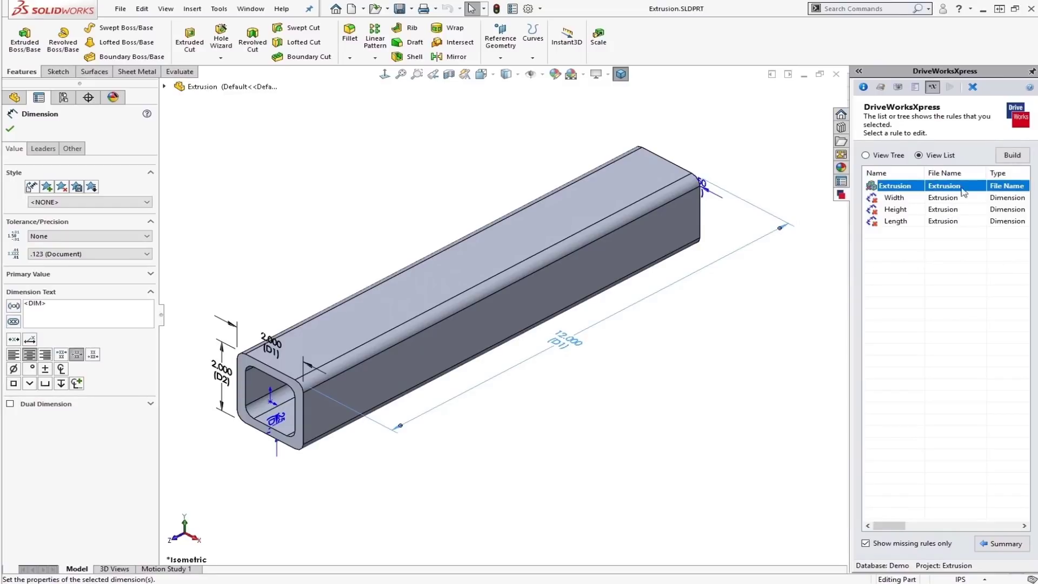
{"action": "left_click", "coordinate": [1013, 155]}
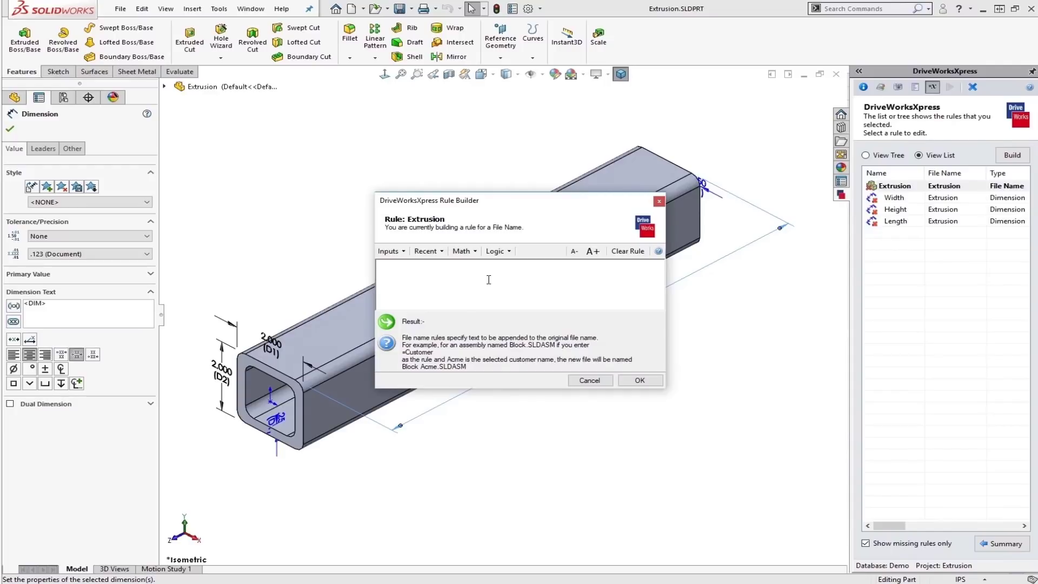
{"action": "left_click", "coordinate": [389, 251]}
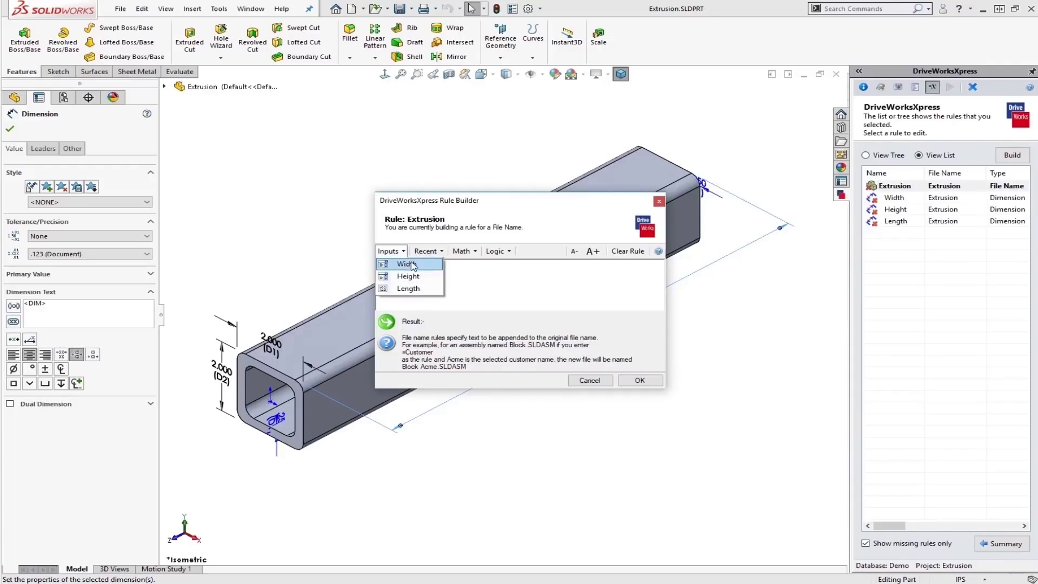
{"action": "left_click", "coordinate": [413, 264]}
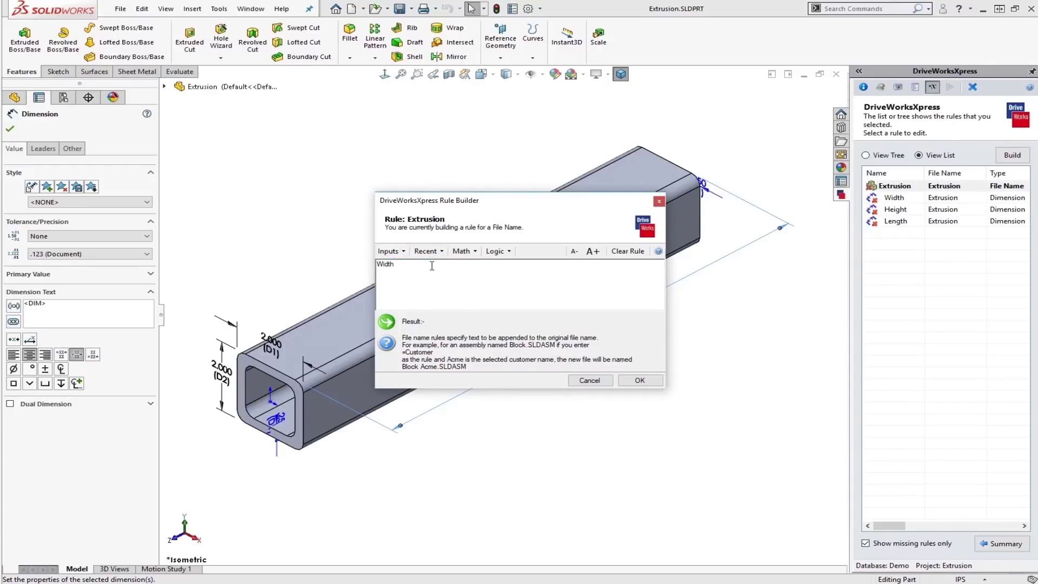
{"action": "type", "text": "&"}
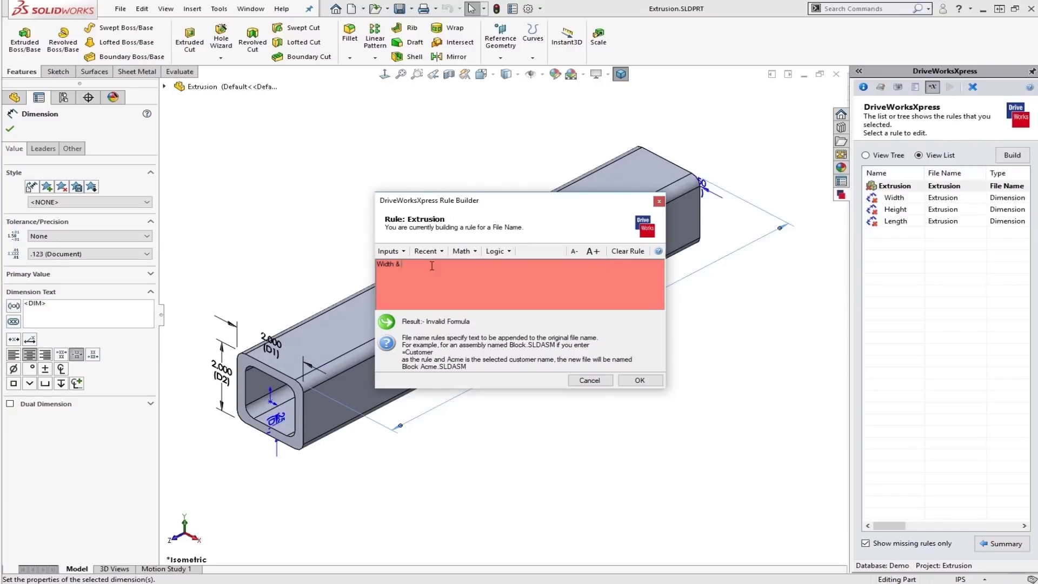
{"action": "type", "text": " \"x\""}
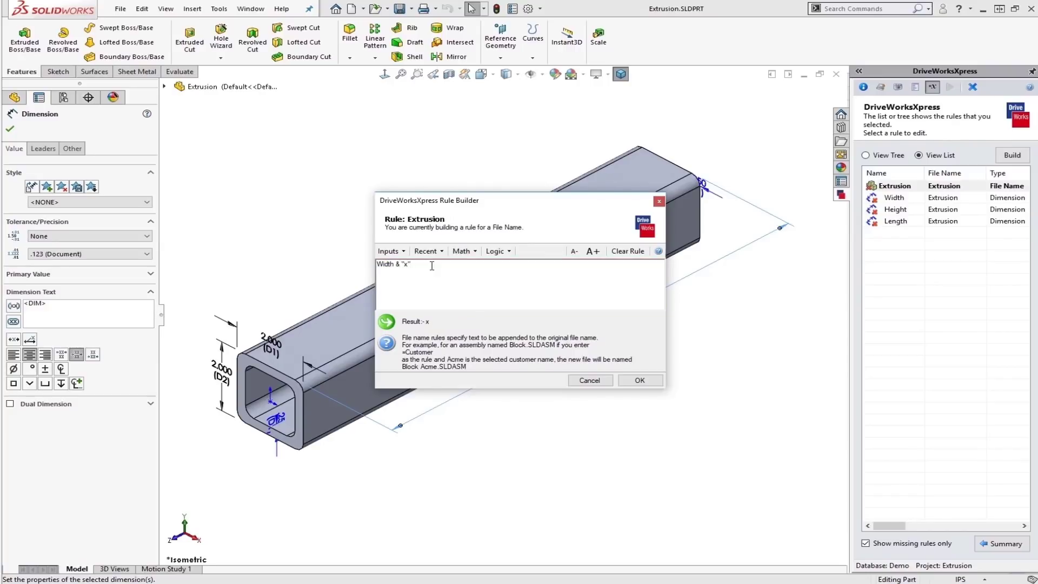
{"action": "type", "text": " &"}
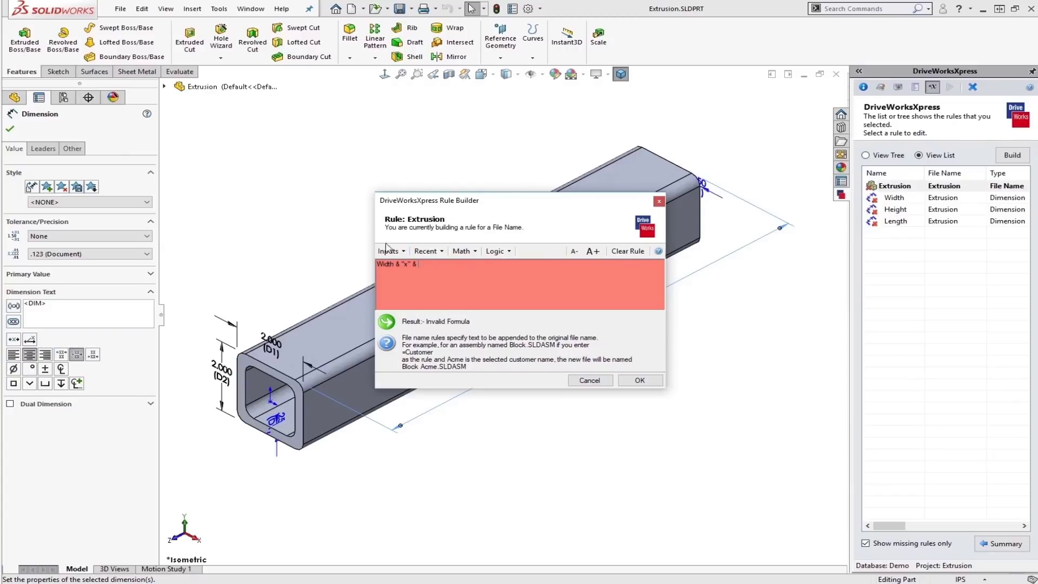
Finish the rule with Height & "x" & Length, prefix it with =, and accept it
{"action": "left_click", "coordinate": [389, 251]}
{"action": "left_click", "coordinate": [405, 271]}
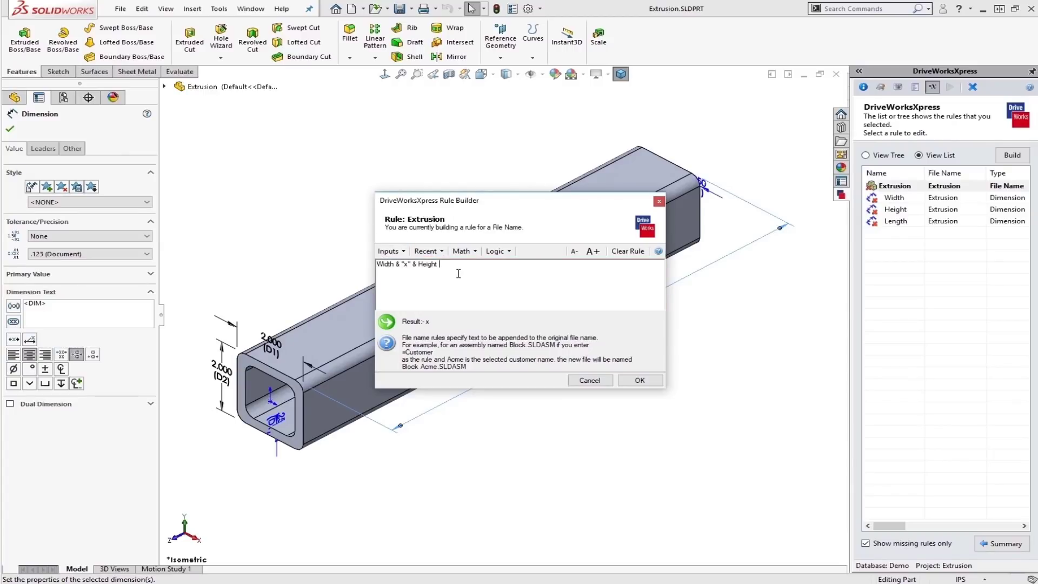
{"action": "type", "text": "&"}
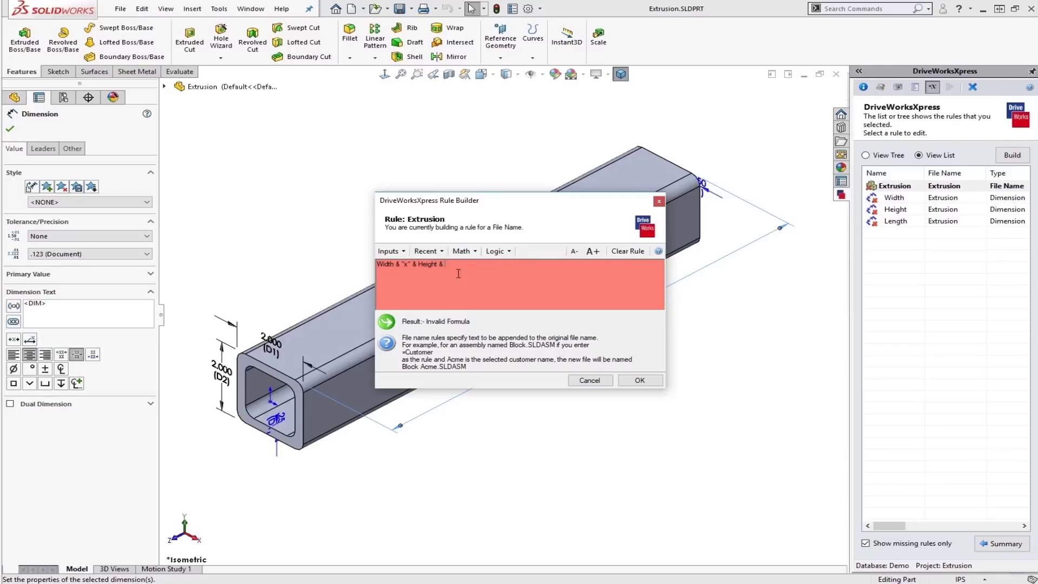
{"action": "type", "text": " \"x\""}
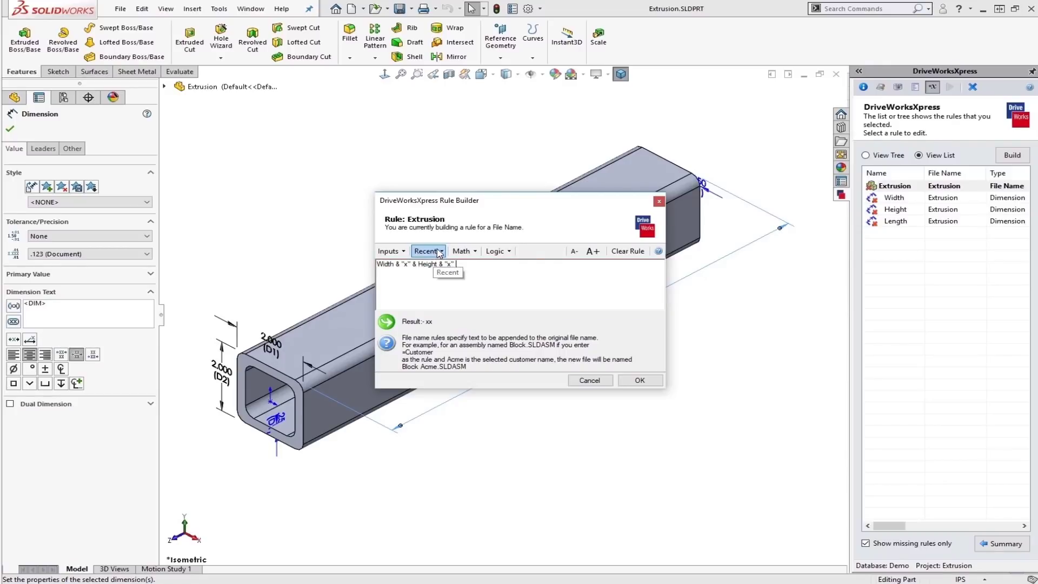
{"action": "left_click", "coordinate": [441, 252]}
{"action": "left_click", "coordinate": [408, 288]}
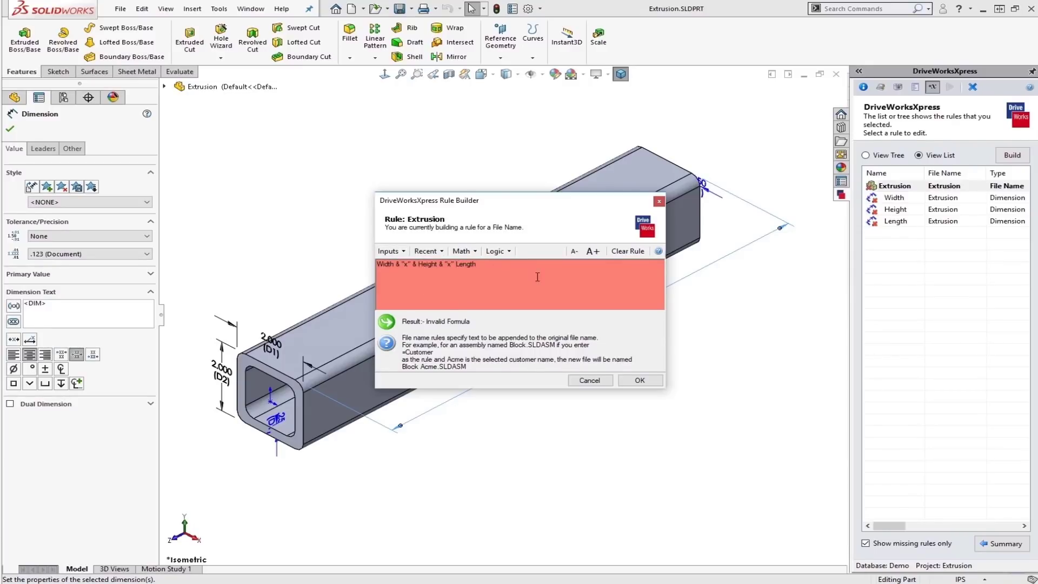
{"action": "type", "text": "&"}
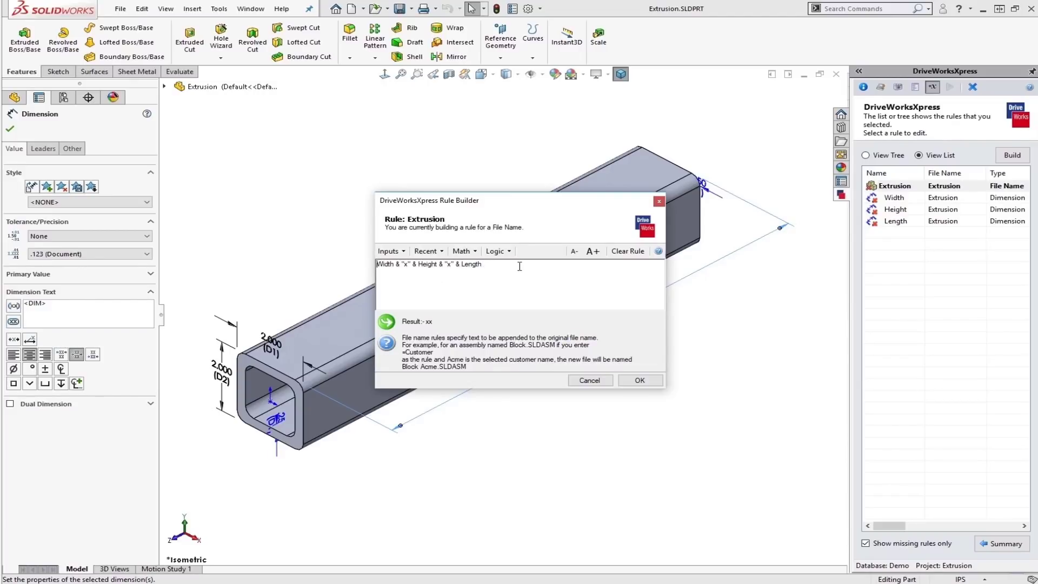
{"action": "type", "text": "="}
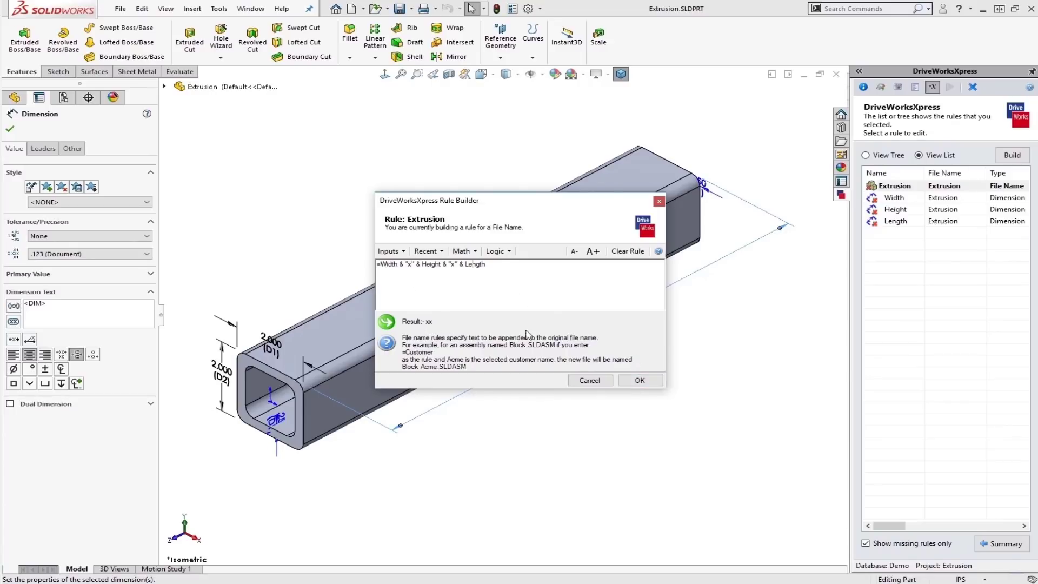
{"action": "left_click", "coordinate": [640, 381]}
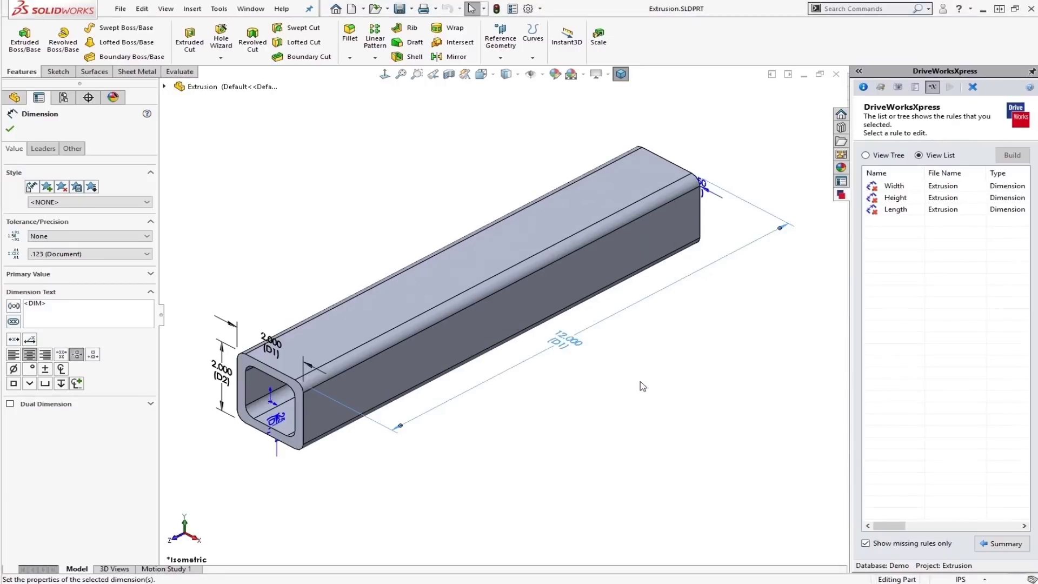
Build the Width and Height dimension rules from the matching Width and Height form inputs
{"action": "left_click", "coordinate": [913, 189]}
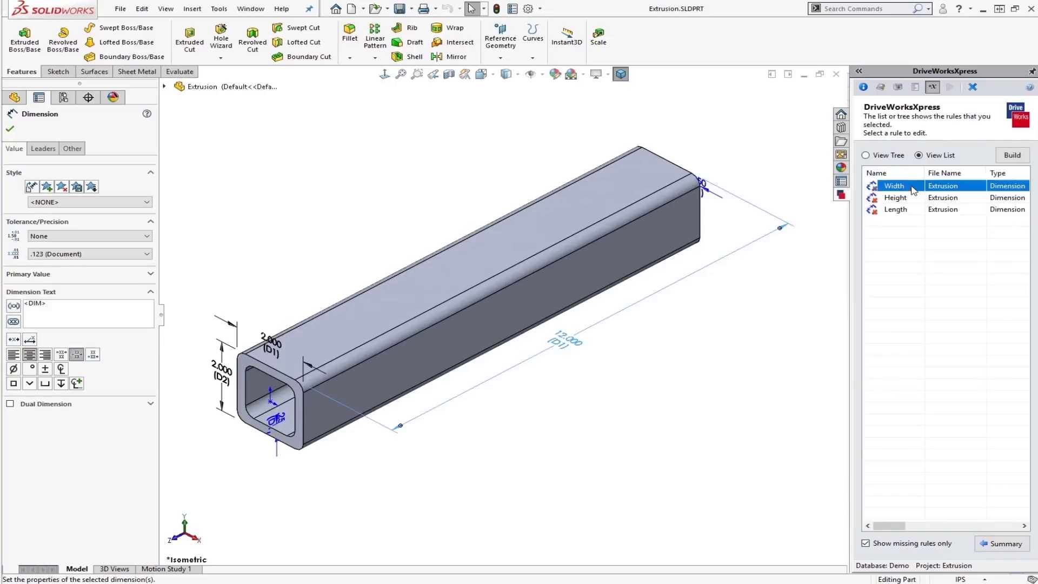
{"action": "left_click", "coordinate": [1006, 158]}
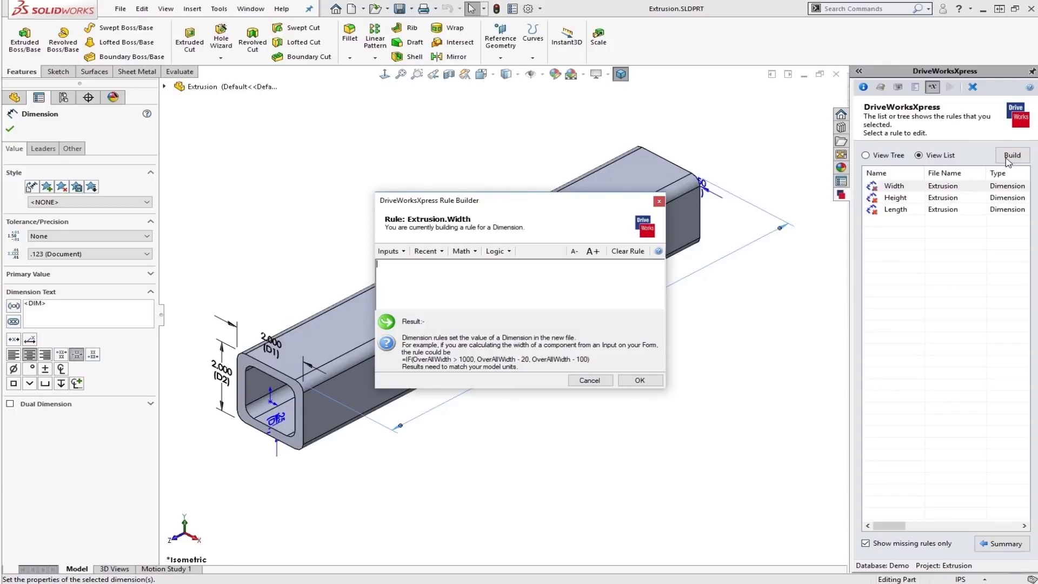
{"action": "left_click", "coordinate": [390, 251]}
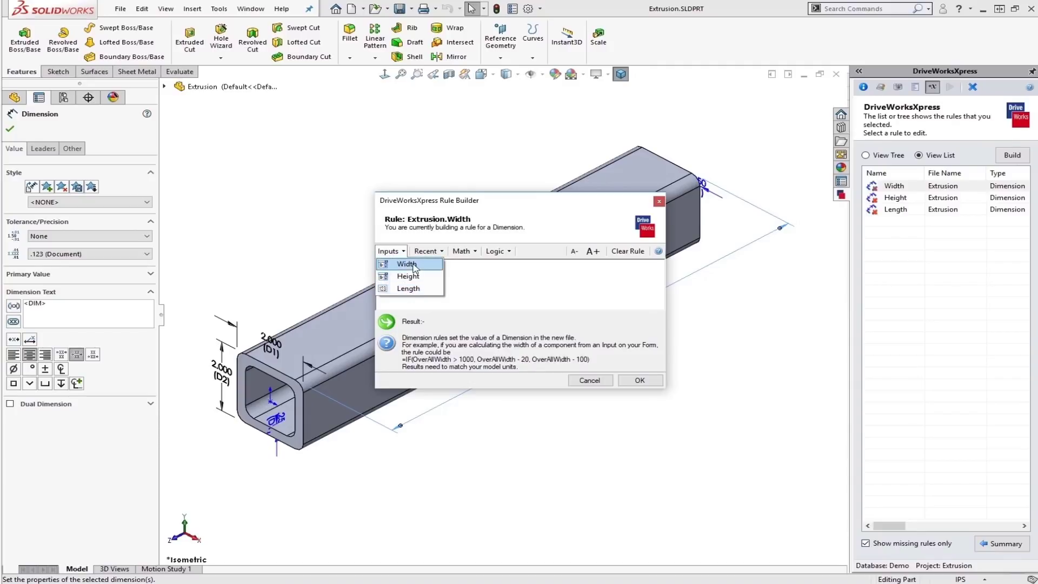
{"action": "left_click", "coordinate": [414, 264]}
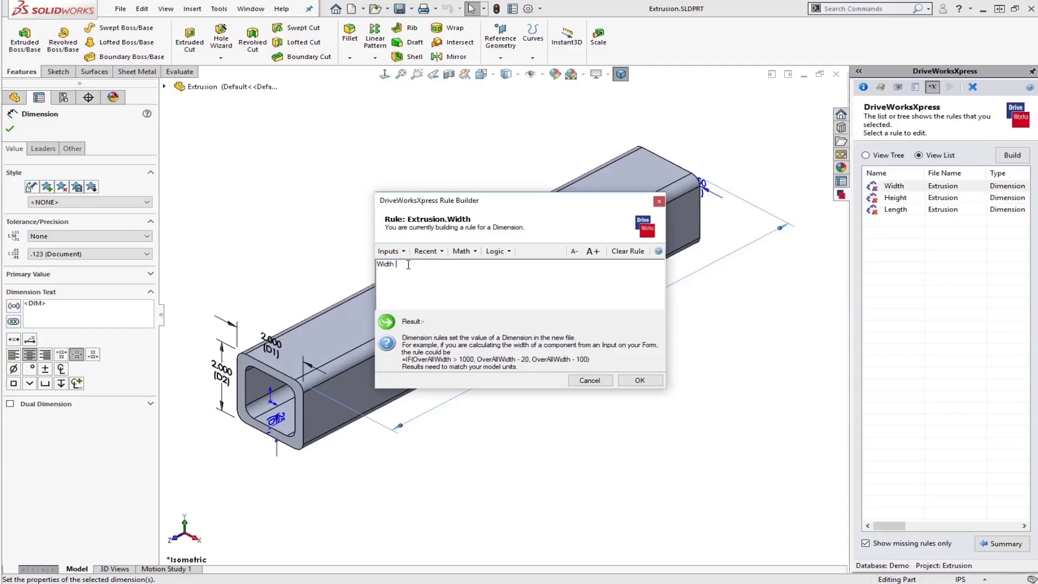
{"action": "left_click", "coordinate": [638, 380]}
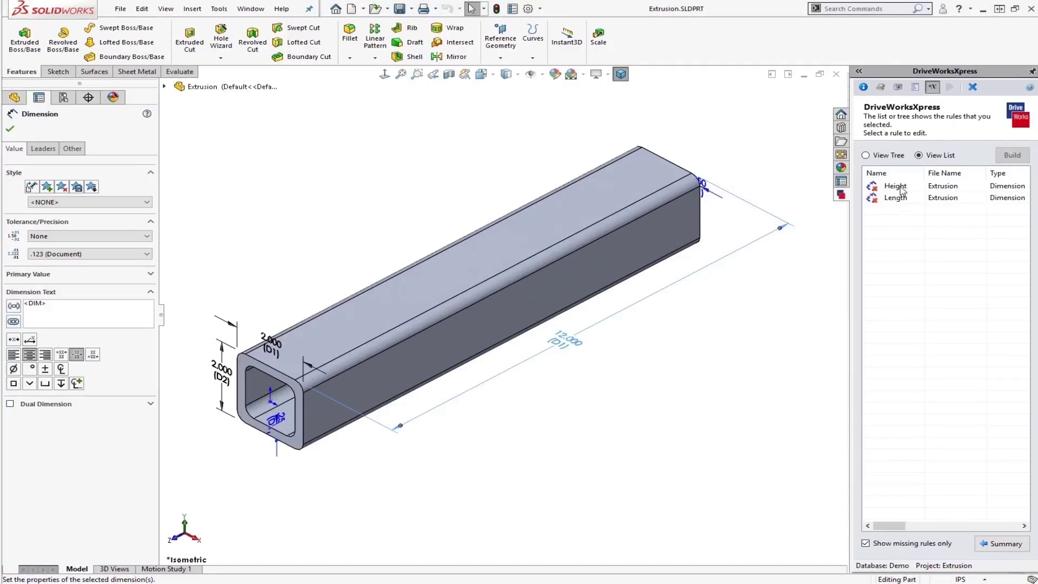
{"action": "left_click", "coordinate": [900, 190]}
{"action": "left_click", "coordinate": [1012, 155]}
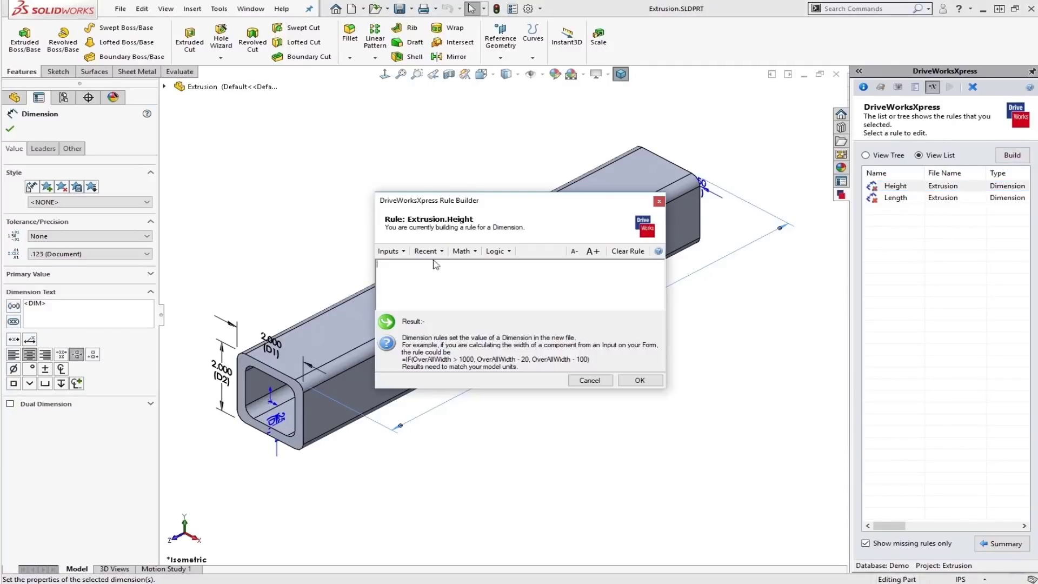
{"action": "left_click", "coordinate": [391, 251]}
{"action": "left_click", "coordinate": [416, 273]}
{"action": "left_click", "coordinate": [635, 380]}
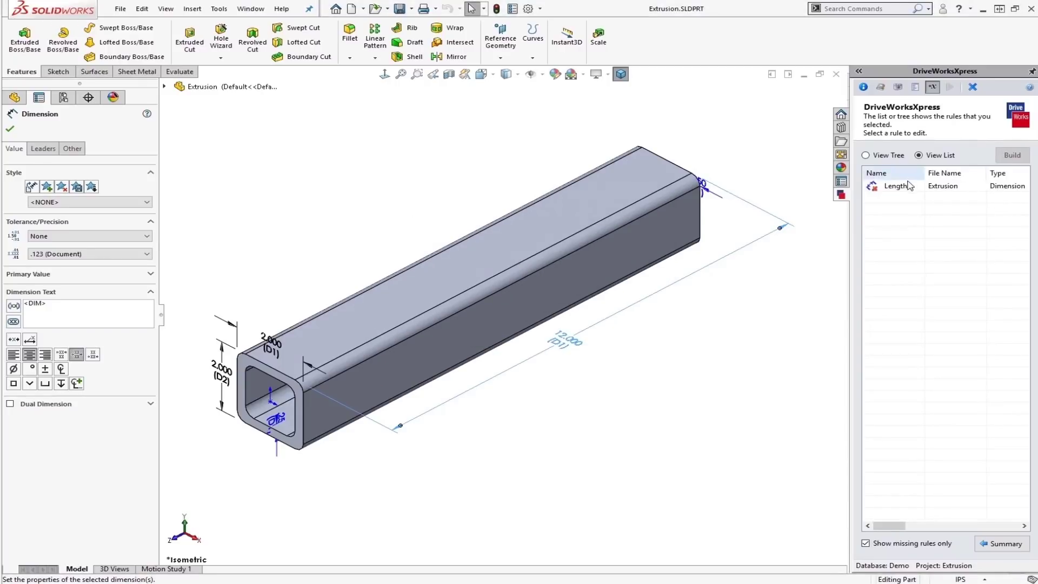
Build the Length dimension rule from the Length input, then show all rules
{"action": "left_click", "coordinate": [897, 186]}
{"action": "left_click", "coordinate": [1012, 155]}
{"action": "left_click", "coordinate": [390, 252]}
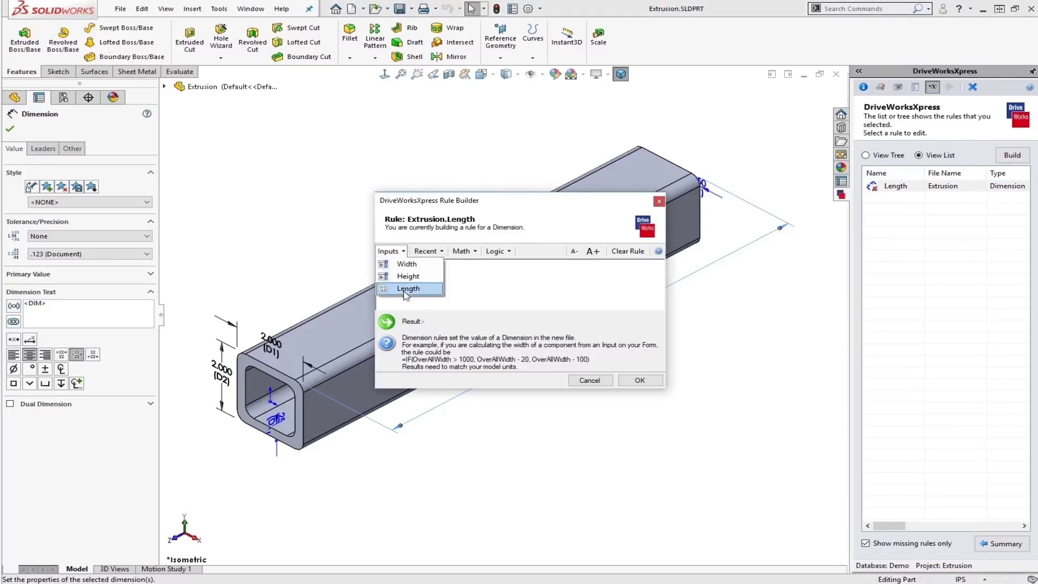
{"action": "left_click", "coordinate": [406, 289]}
{"action": "left_click", "coordinate": [638, 380]}
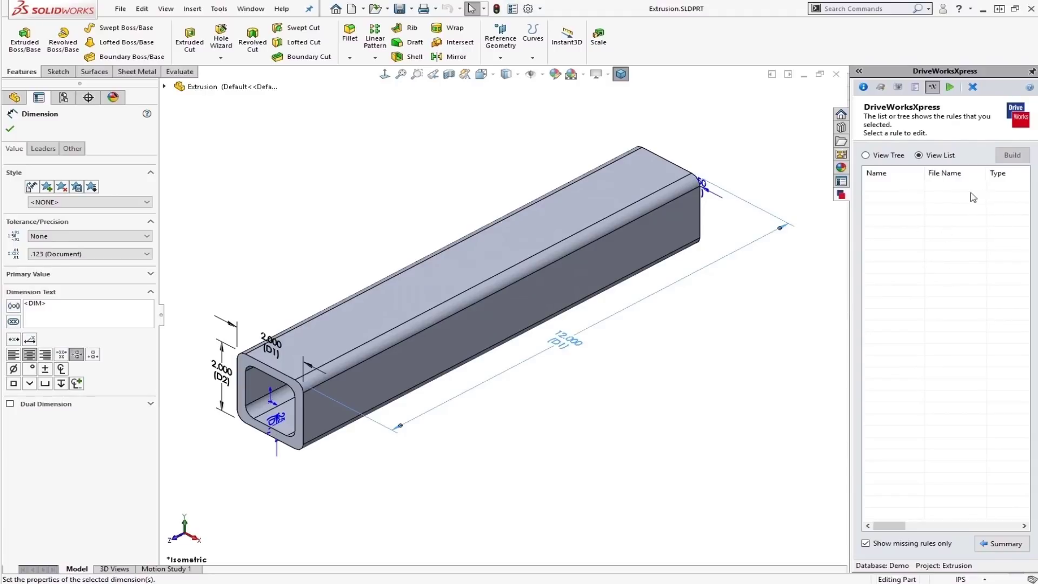
{"action": "left_click", "coordinate": [884, 546]}
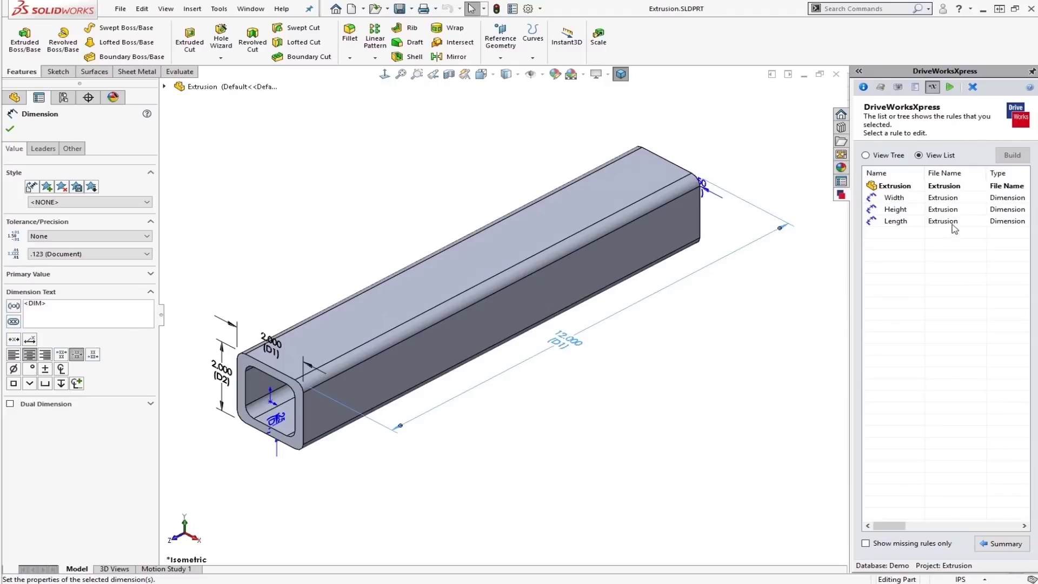
Run the form with Width 3, Height 4 and Length 120 to generate Extrusion 3x4x120
{"action": "mouse_move", "coordinate": [891, 525]}
{"action": "left_mouse_down"}
{"action": "mouse_move", "coordinate": [944, 527]}
{"action": "mouse_move", "coordinate": [898, 527]}
{"action": "left_mouse_up"}
{"action": "left_click", "coordinate": [950, 88]}
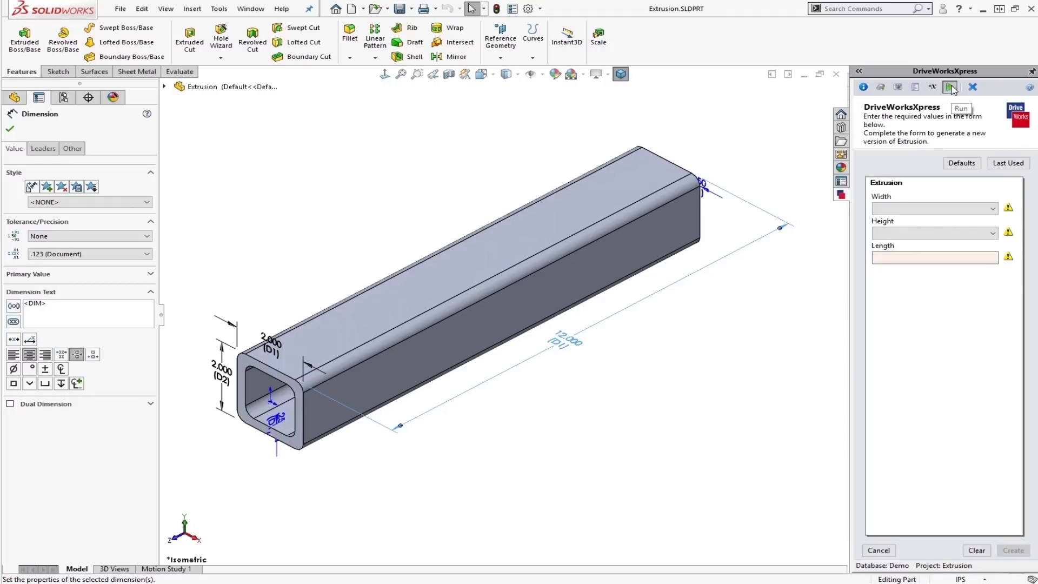
{"action": "left_click", "coordinate": [991, 210]}
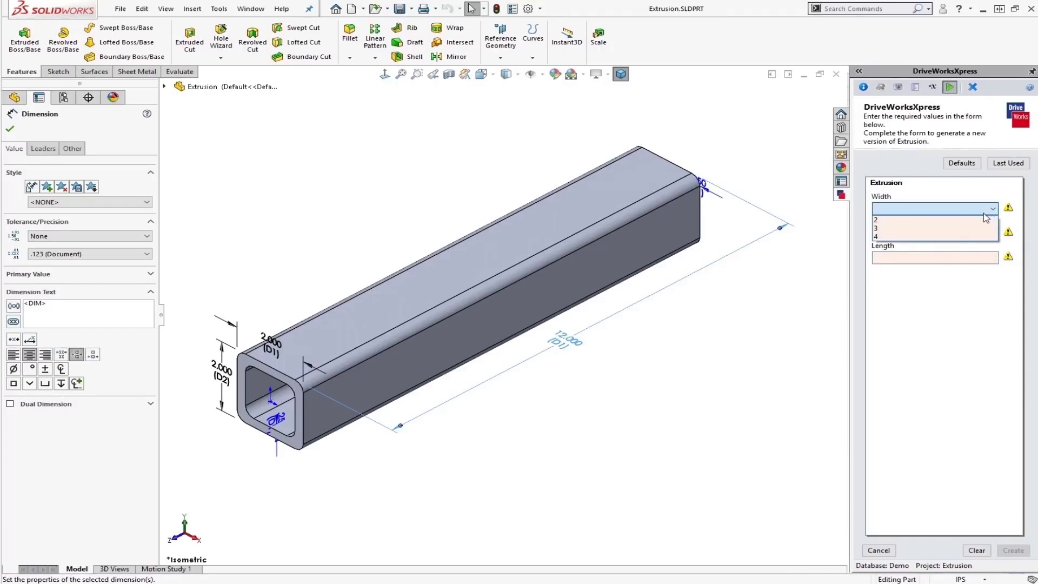
{"action": "left_click", "coordinate": [968, 228]}
{"action": "left_click", "coordinate": [967, 233]}
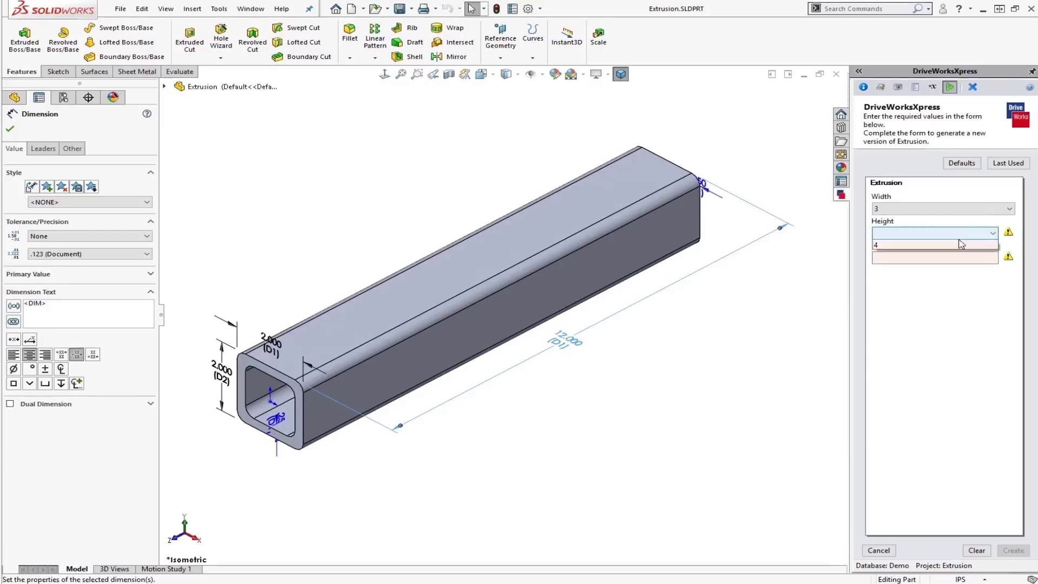
{"action": "left_click", "coordinate": [933, 258]}
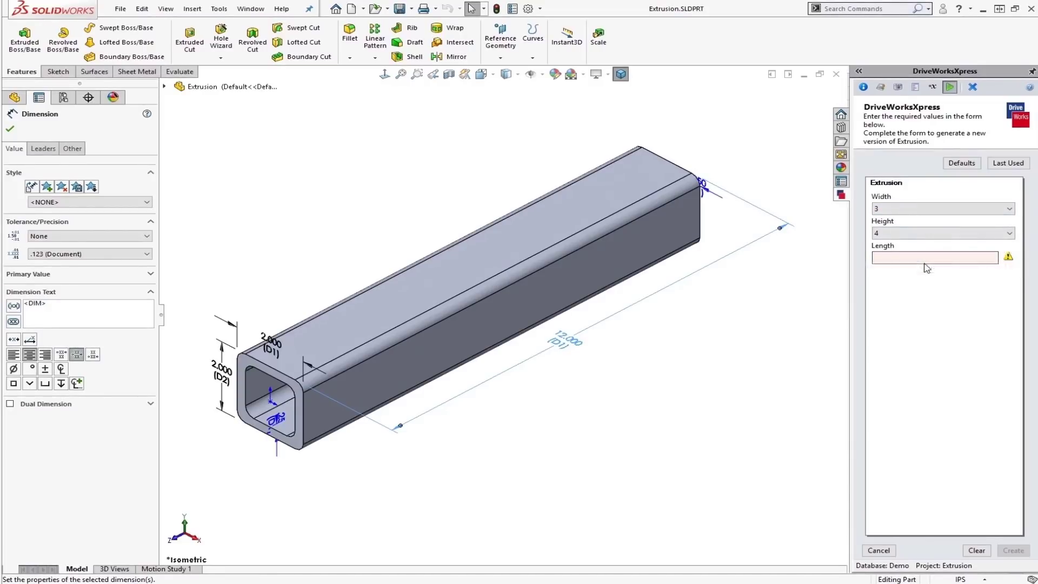
{"action": "type", "text": "120"}
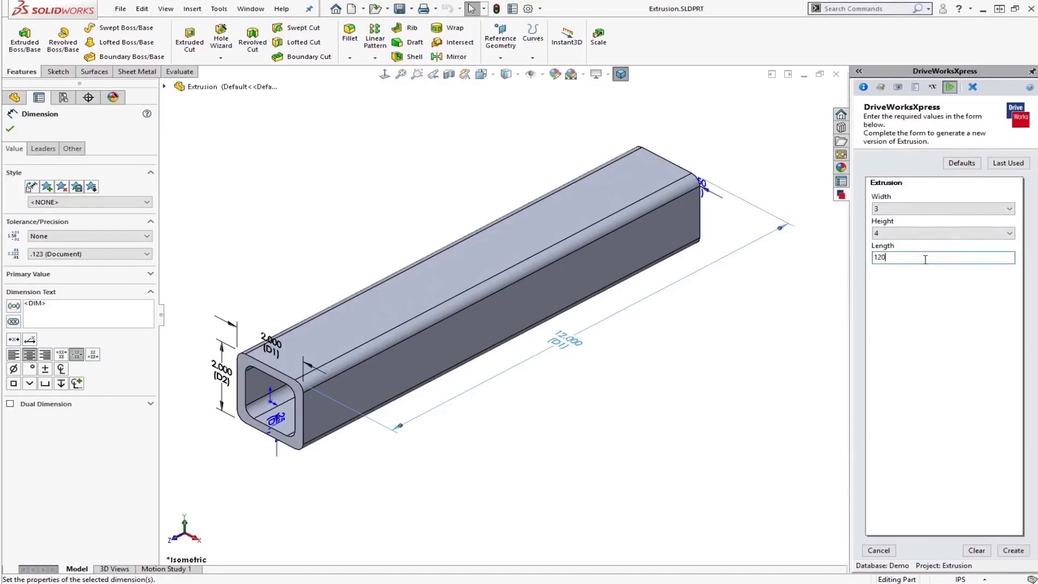
{"action": "left_click", "coordinate": [1024, 551]}
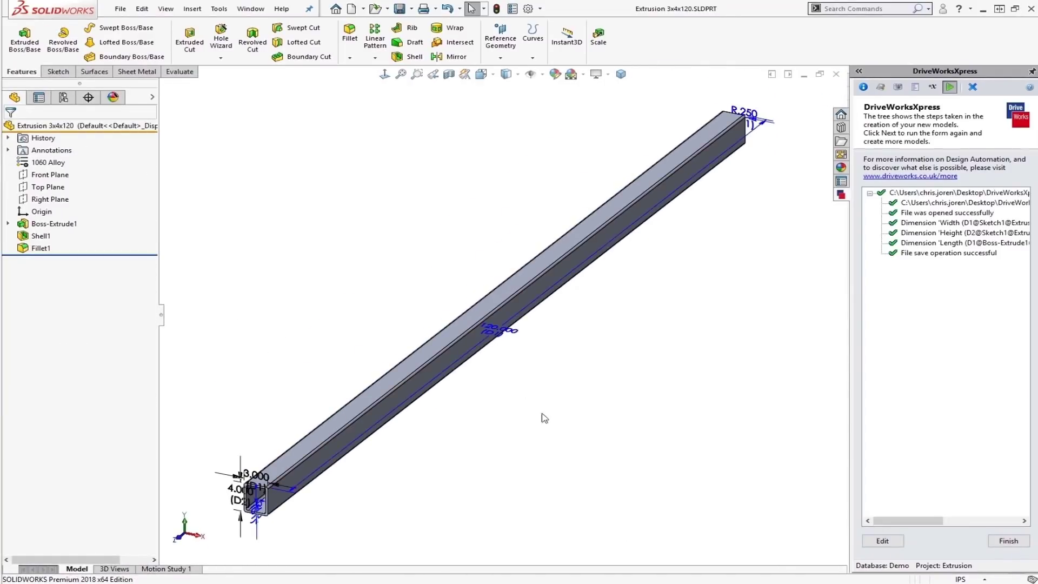
Zoom in on the tube end and back out to view the generated 3x4x120 part
{"action": "scroll", "coordinate": [279, 519], "scroll_direction": "down", "scroll_amount": 3}
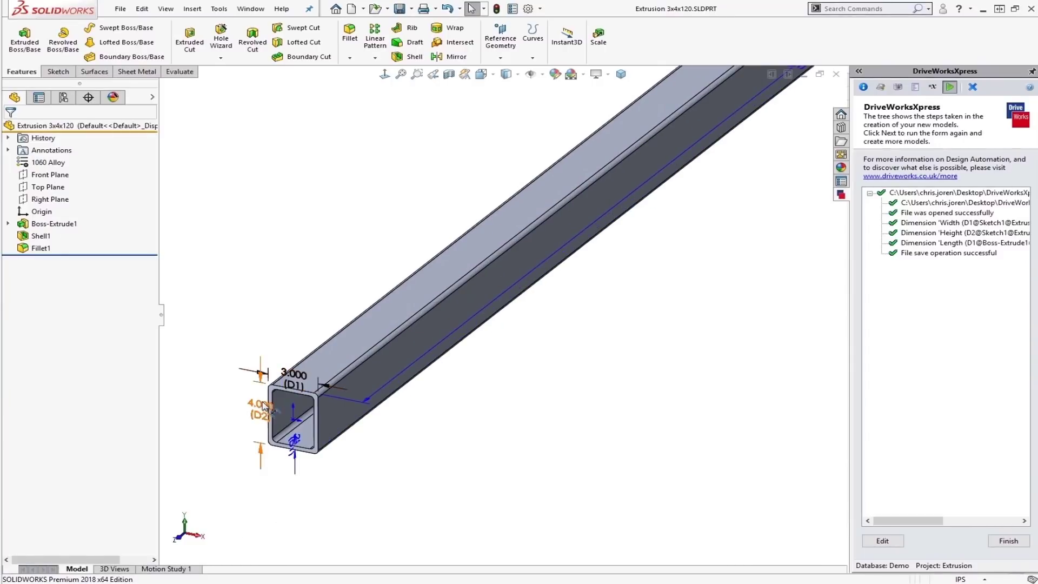
{"action": "scroll", "coordinate": [787, 187], "scroll_direction": "up", "scroll_amount": 2}
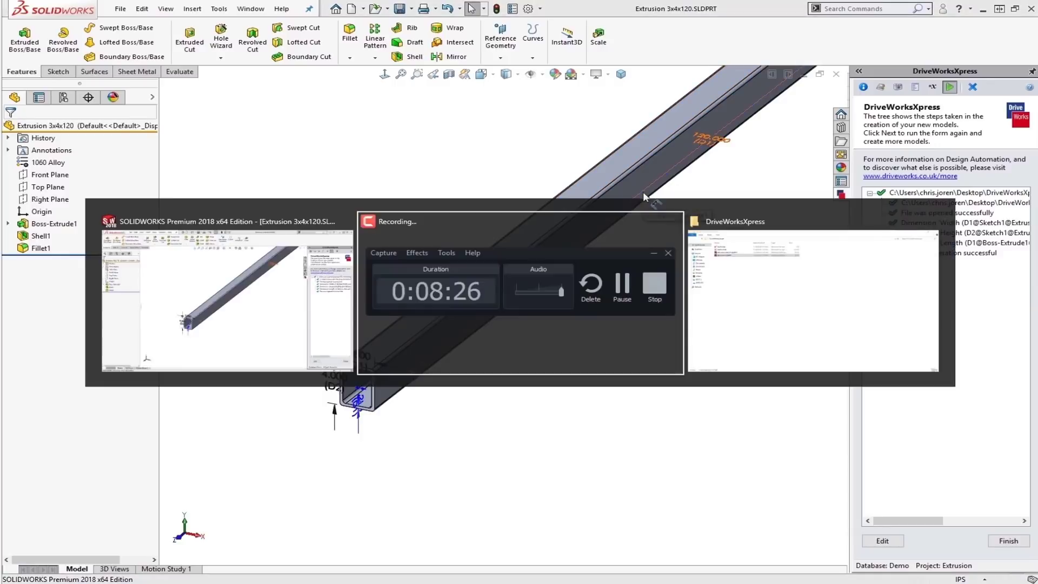
{"action": "key", "text": "alt+Tab"}
Select Extrusion 3x4x120.SLDPRT beside Extrusion.SLDPRT in the DriveWorksXpress folder, then return to SOLIDWORKS
{"action": "left_click", "coordinate": [719, 229]}
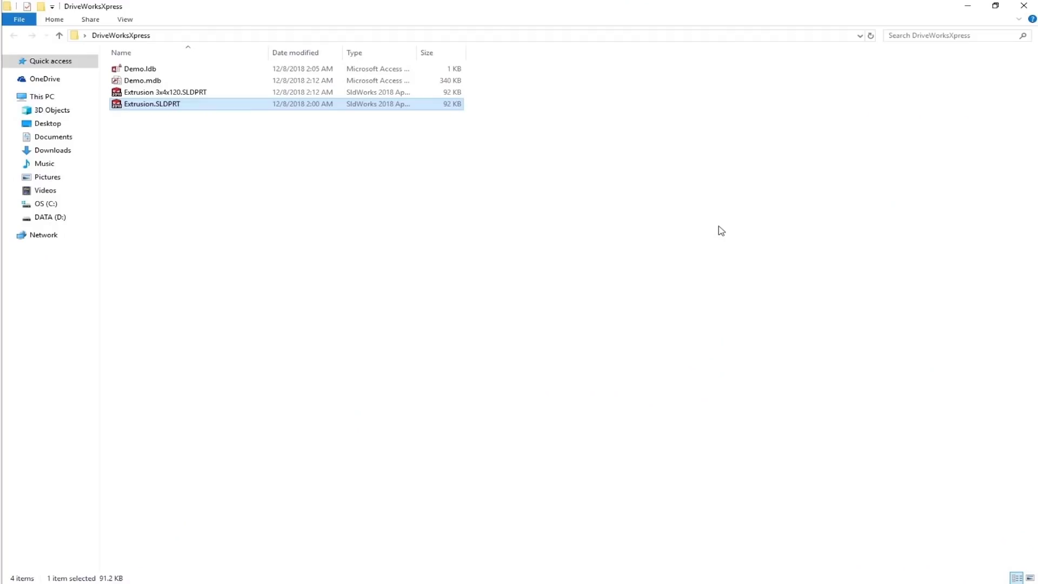
{"action": "left_click", "coordinate": [269, 174]}
{"action": "left_click", "coordinate": [186, 95]}
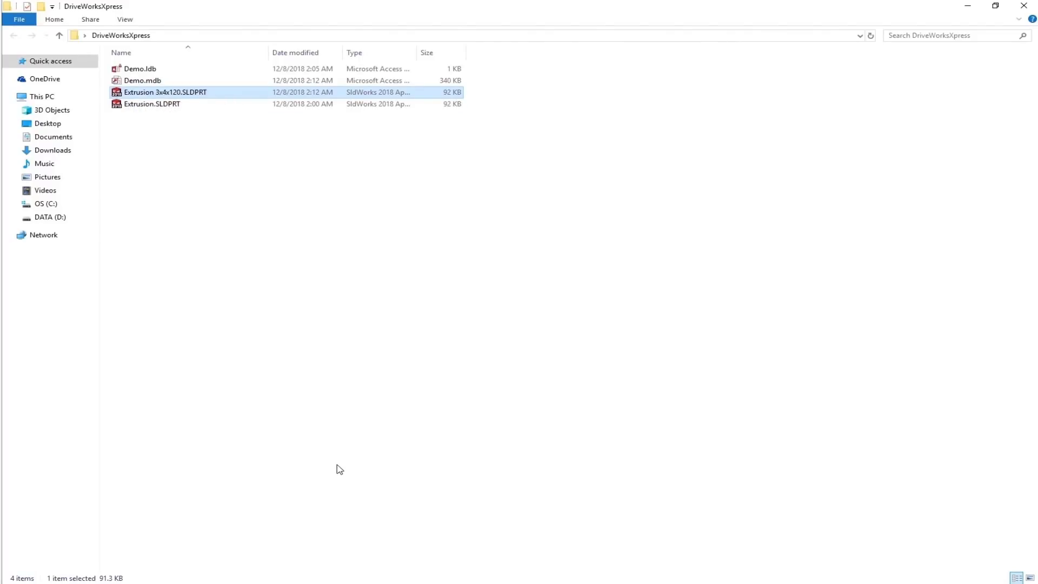
{"action": "key", "text": "alt+Tab"}
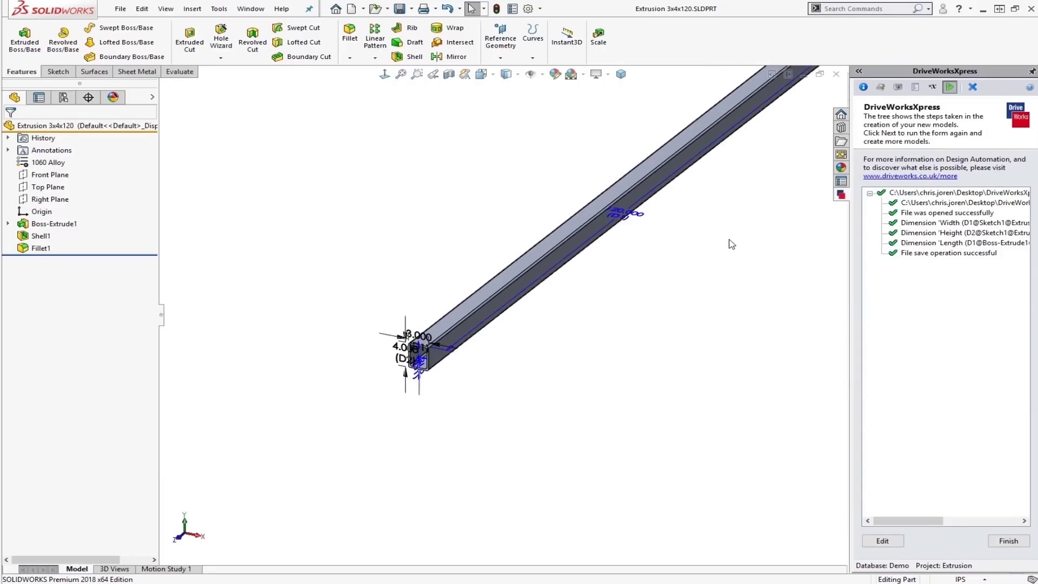
Drag the beam's 120.000 length dimension out clear of the model, then nudge it slightly
{"action": "key", "text": "f"}
{"action": "middle_click_drag", "start_coordinate": [697, 219], "coordinate": [698, 206]}
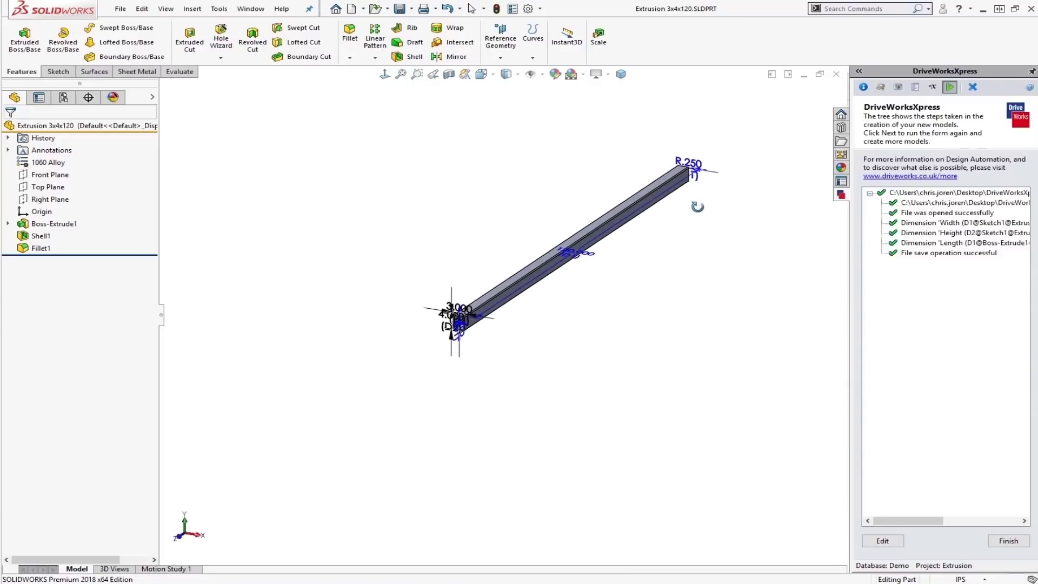
{"action": "scroll", "coordinate": [661, 168], "scroll_direction": "down", "scroll_amount": 2}
{"action": "scroll", "coordinate": [592, 209], "scroll_direction": "down", "scroll_amount": 1}
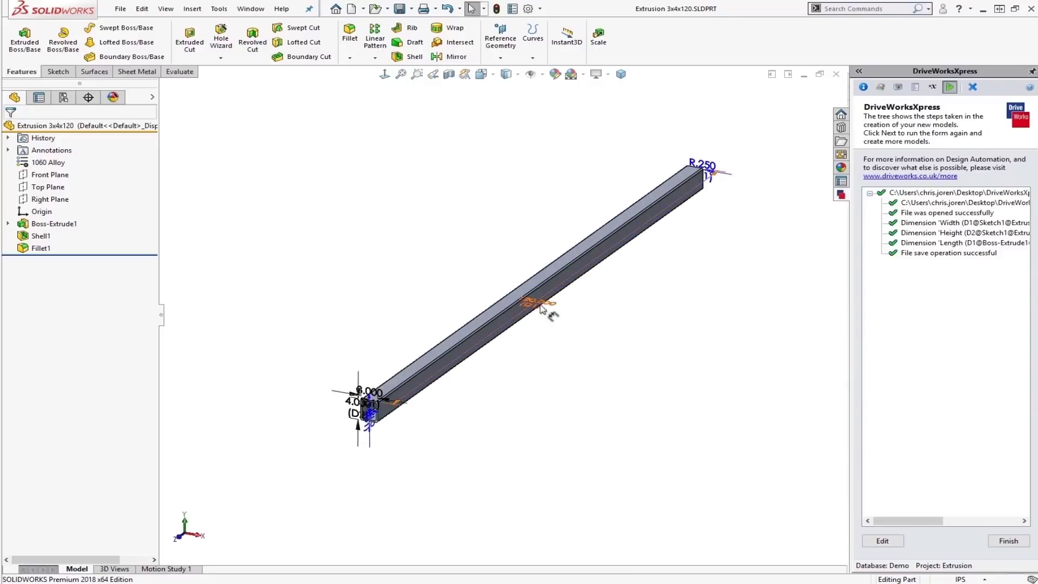
{"action": "left_click_drag", "start_coordinate": [542, 309], "coordinate": [615, 316]}
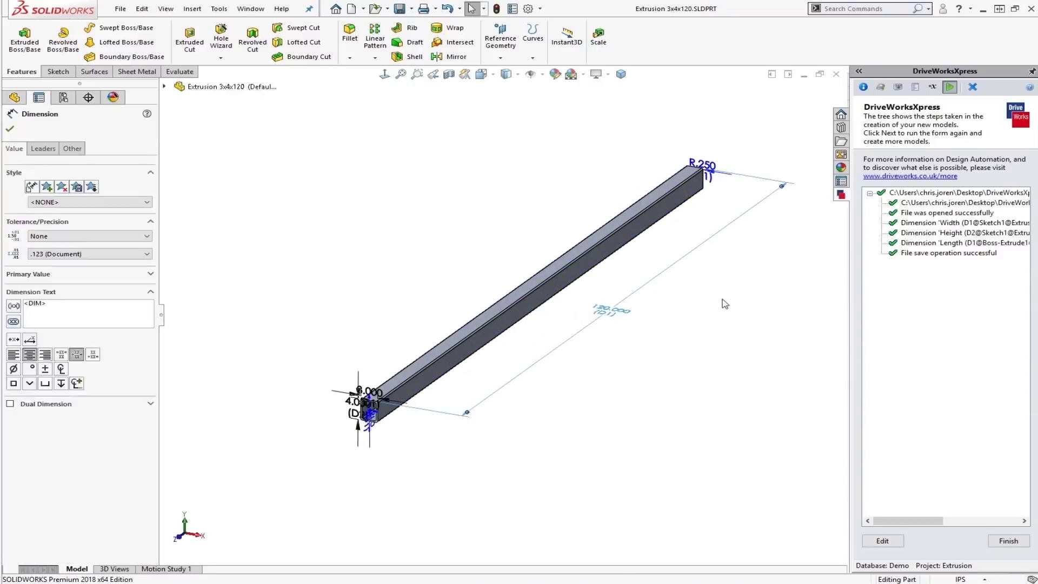
{"action": "left_click", "coordinate": [725, 304]}
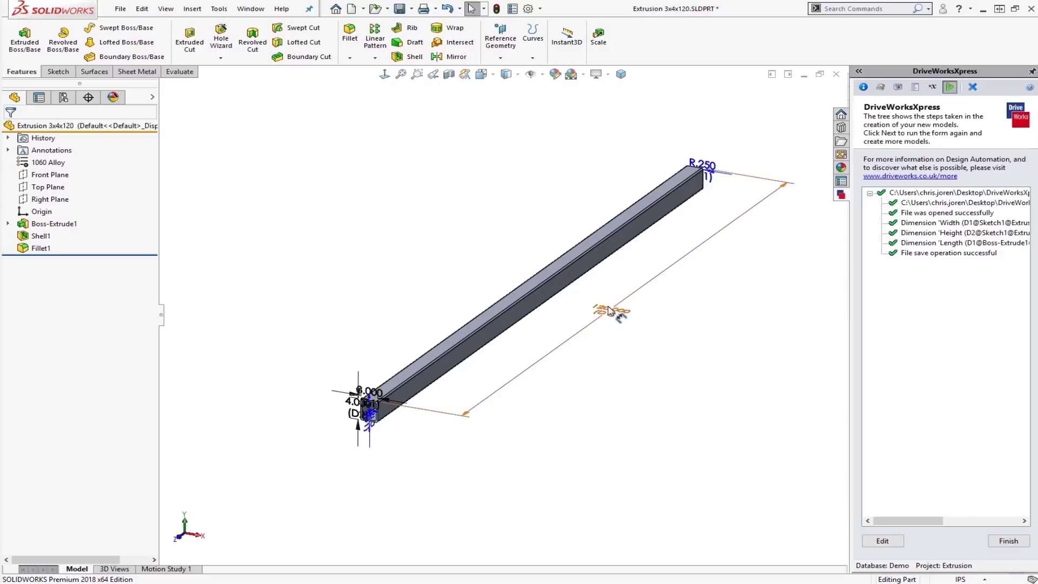
{"action": "left_click_drag", "start_coordinate": [608, 311], "coordinate": [595, 308]}
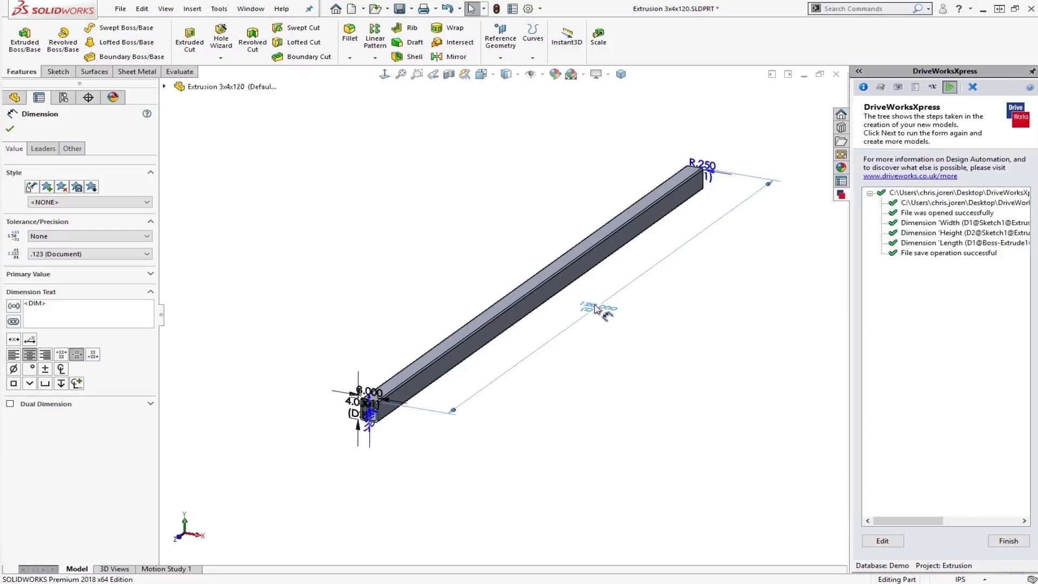